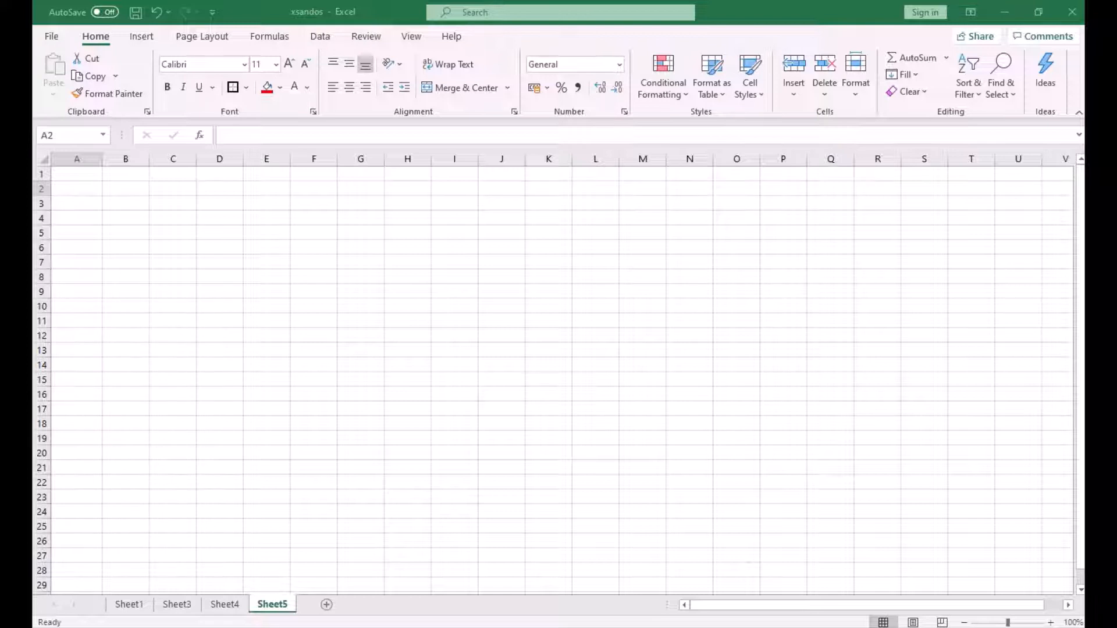
- Enter the sample numbers 1343452, 245 and 534 down column A from A2, and 534 in B5
left_click(168, 219)
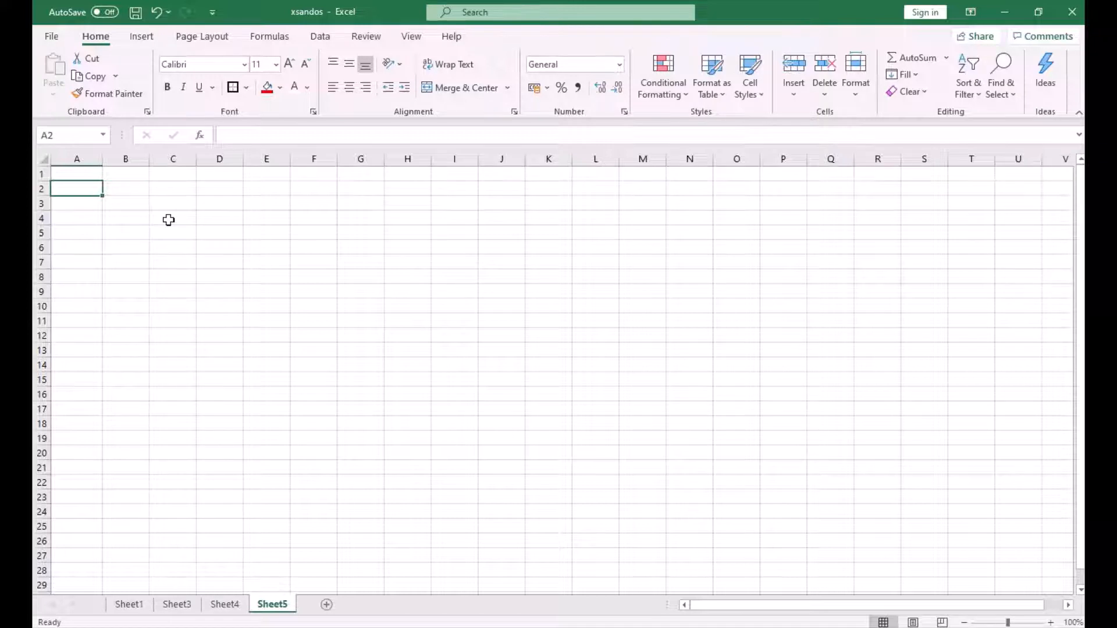
type("1343452")
key("Down")
type("245")
key("Down")
type("534")
- Enter more scattered sample numbers in columns B to E, such as 24, 56246, 6, 34, 65 and 32562
key("Down")
key("Right")
type("534")
key("Down")
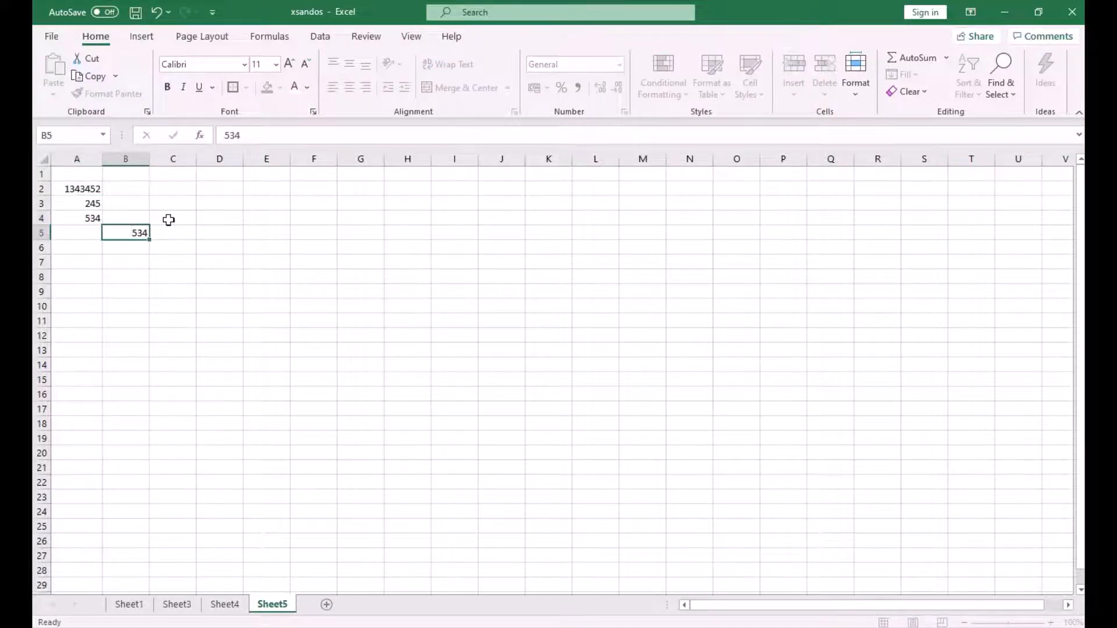
key("Down")
type("6356")
key("Down")
type("356")
key("Down")
type("34")
key("Up")
type("56246")
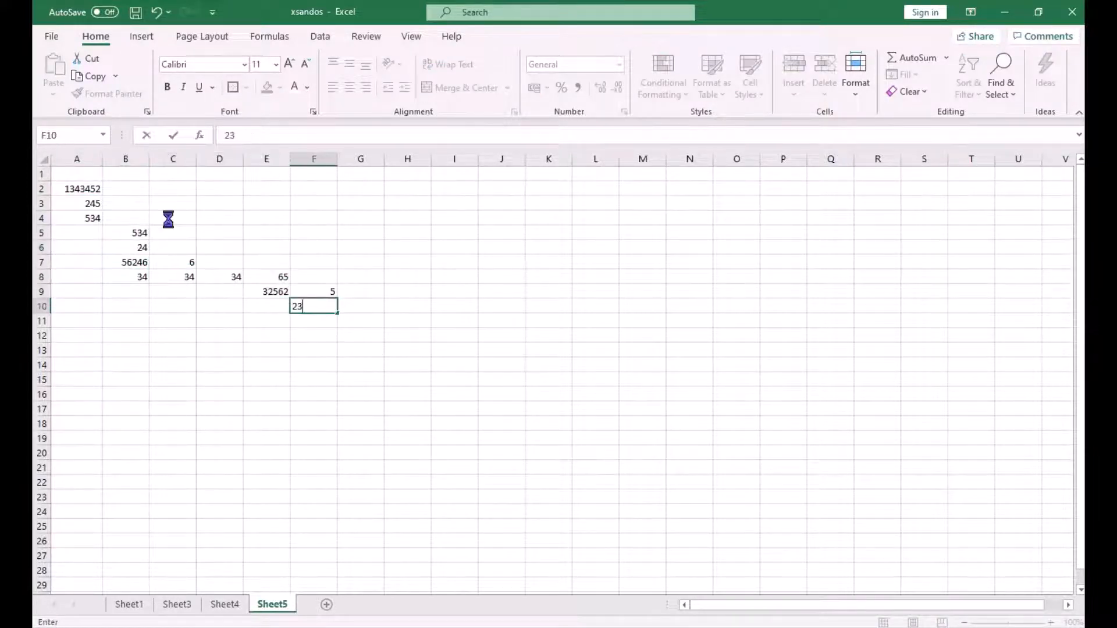
- Add the sample numbers 5, 23 and 24 in columns F and G down to row 11
key("Right")
type("5")
key("Down")
type("24")
key("Left")
type("5")
left_click(1072, 11)
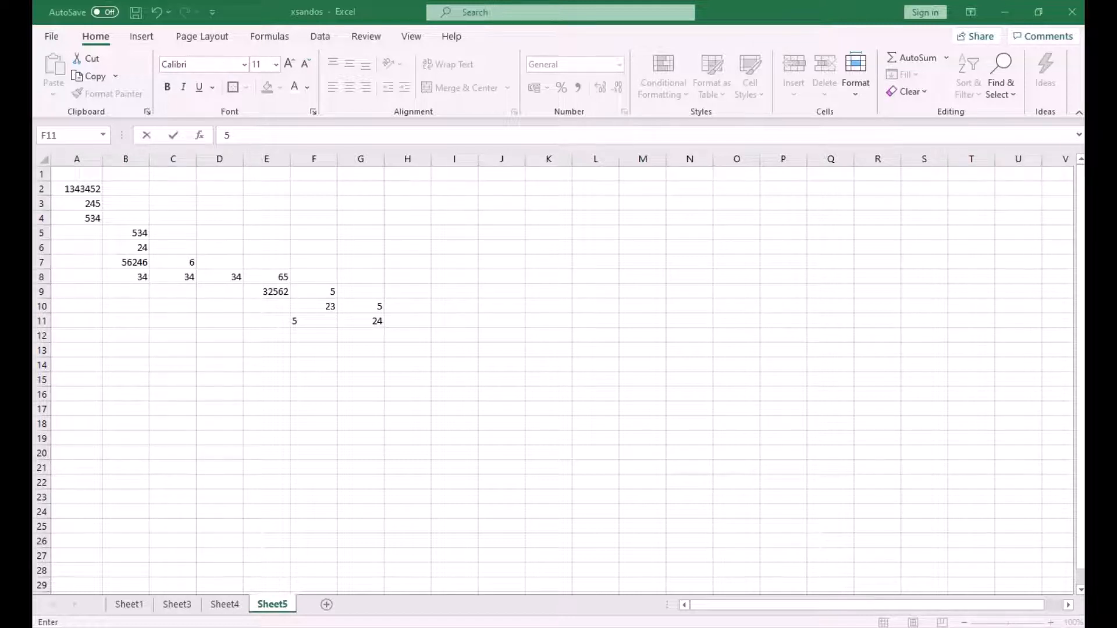
key("Return")
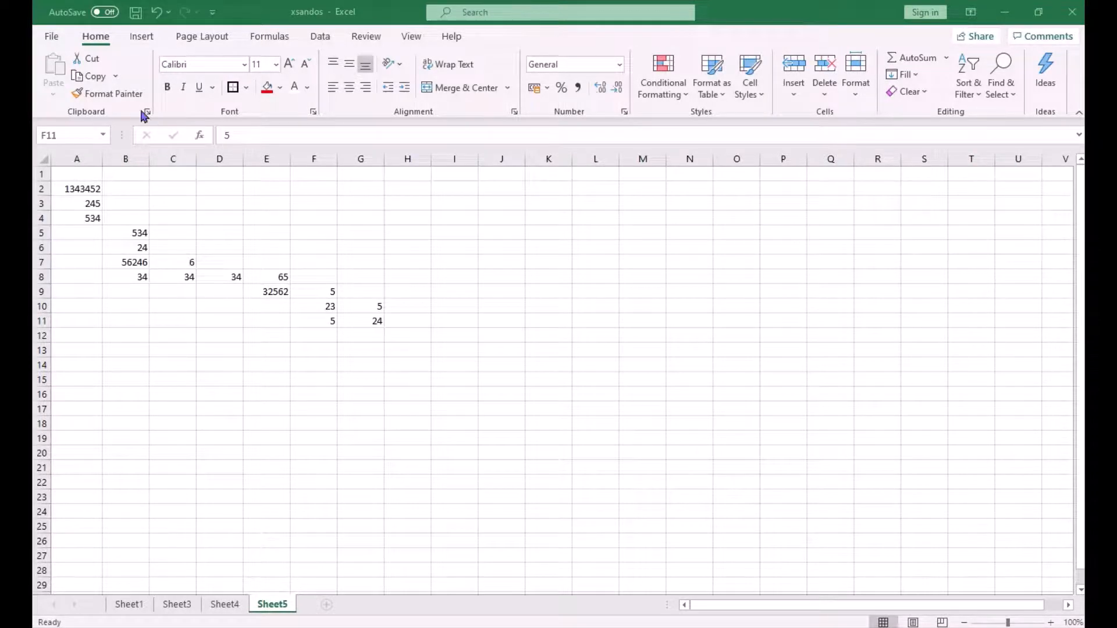
- Browse the new-workbook template gallery and create a new blank workbook
left_click(51, 37)
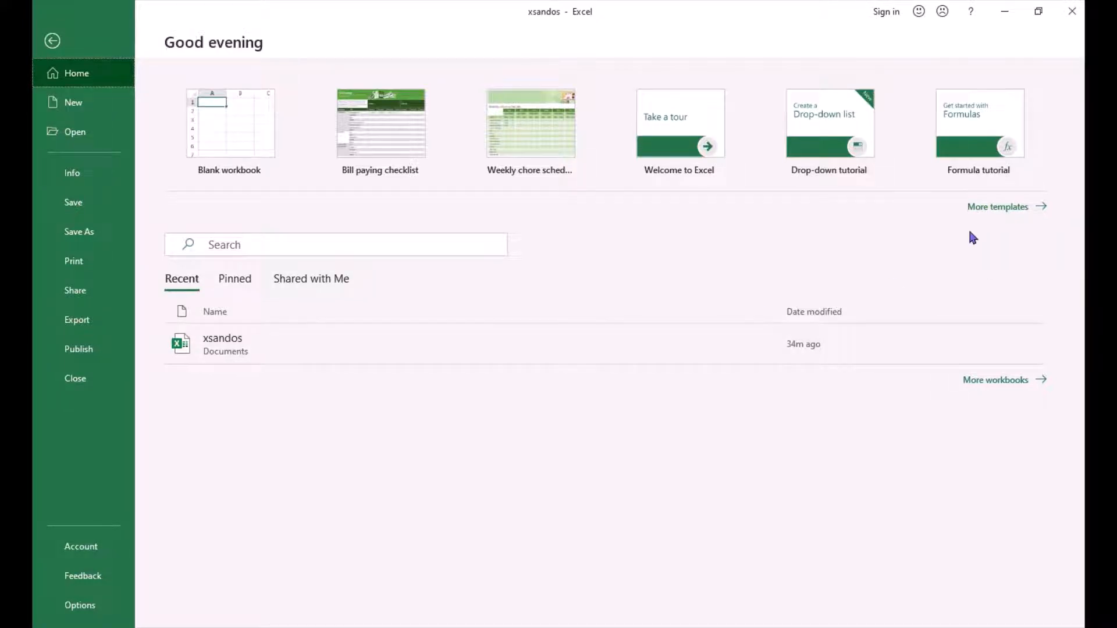
left_click(989, 208)
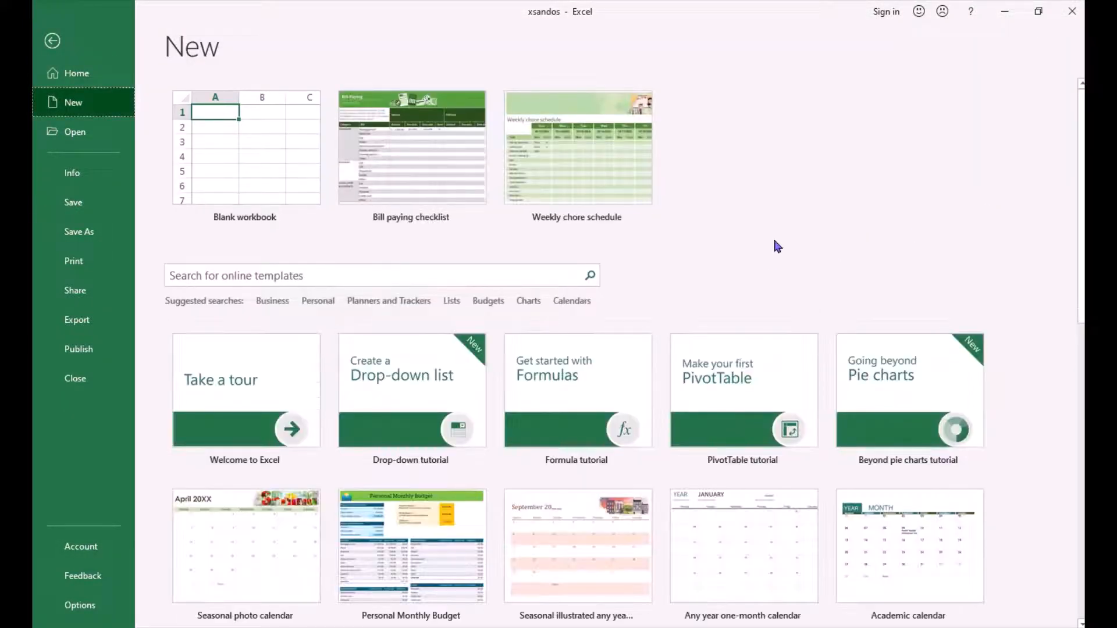
scroll(768, 244, "down", 3)
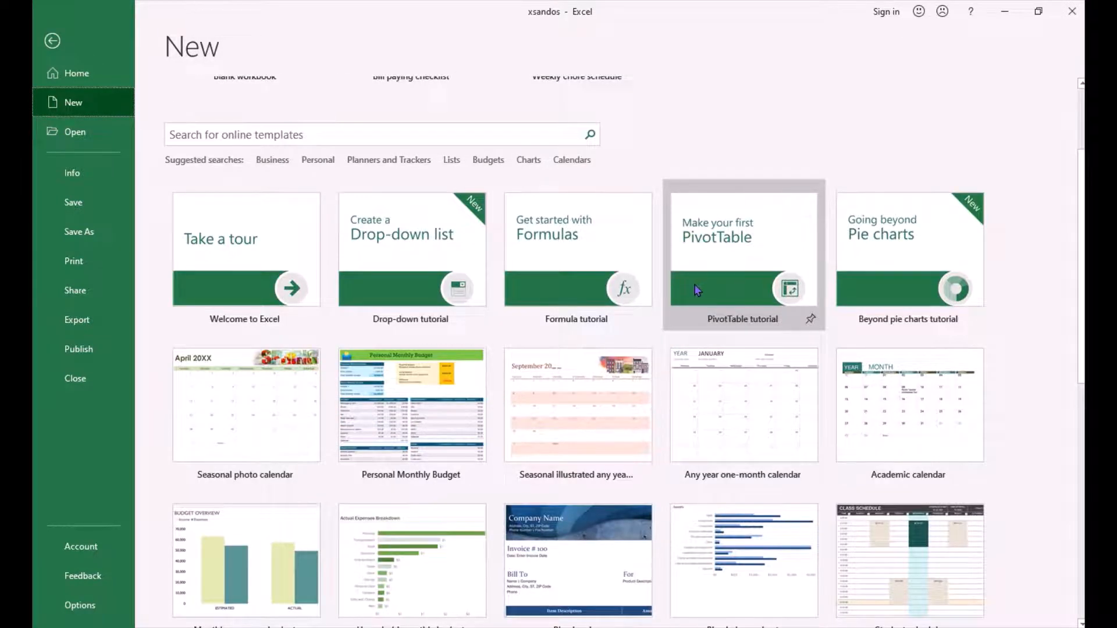
scroll(695, 288, "down", 3)
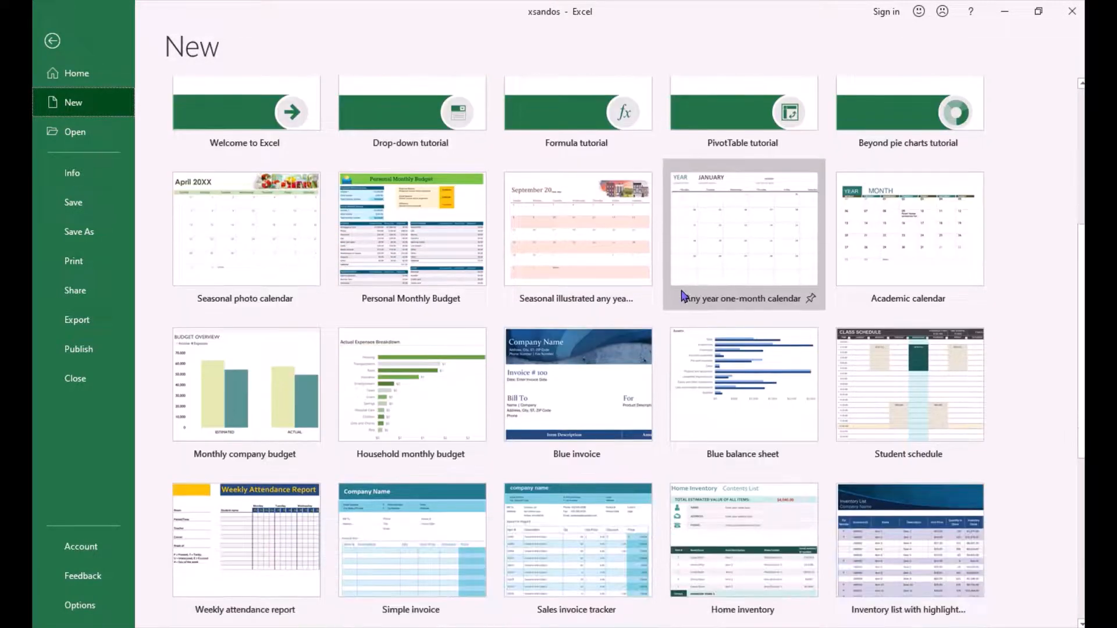
scroll(678, 297, "down", 2)
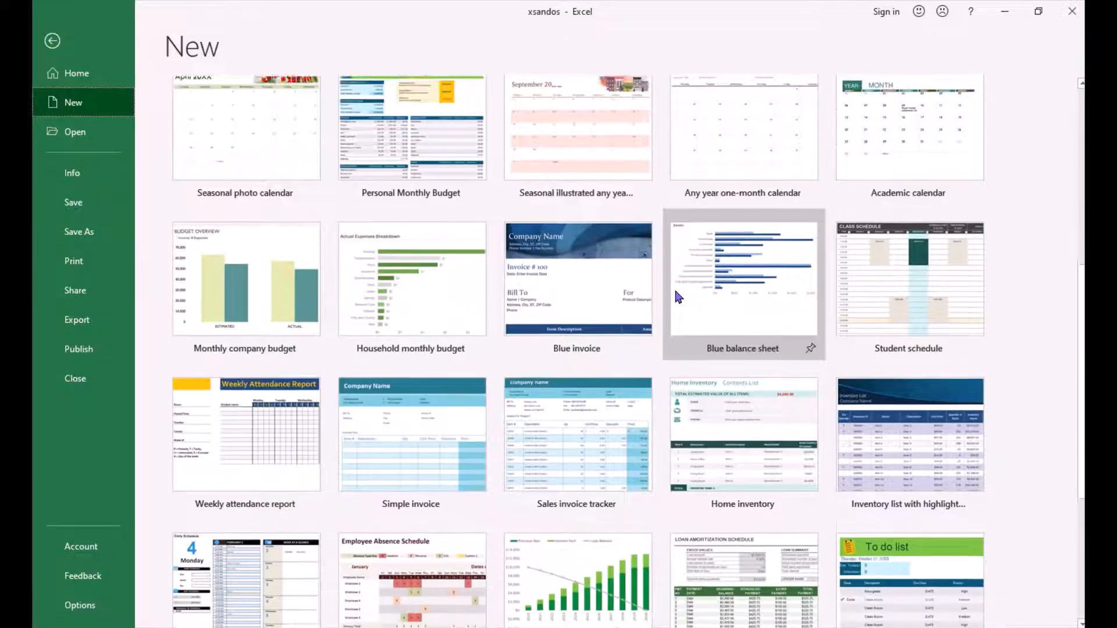
scroll(674, 288, "up", 8)
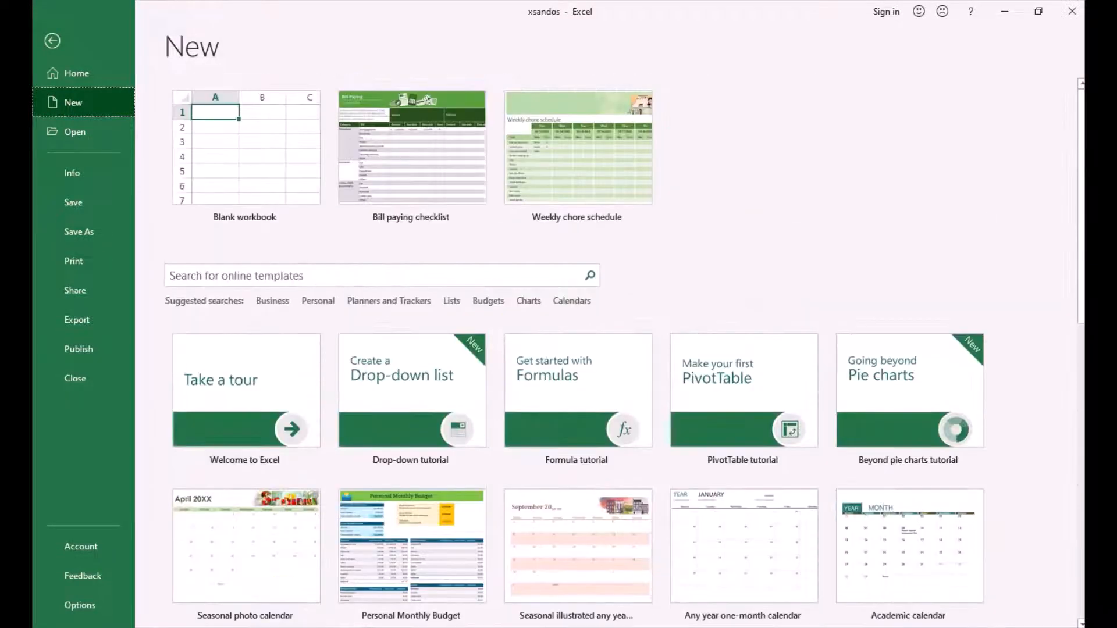
scroll(625, 352, "down", 1)
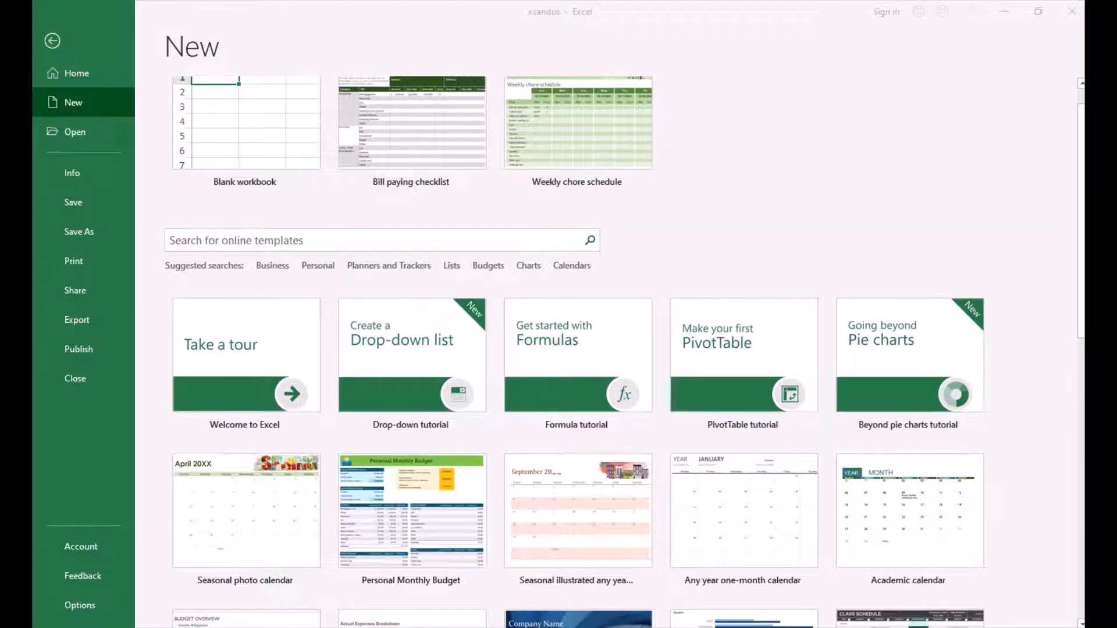
scroll(796, 401, "down", 5)
scroll(792, 392, "up", 6)
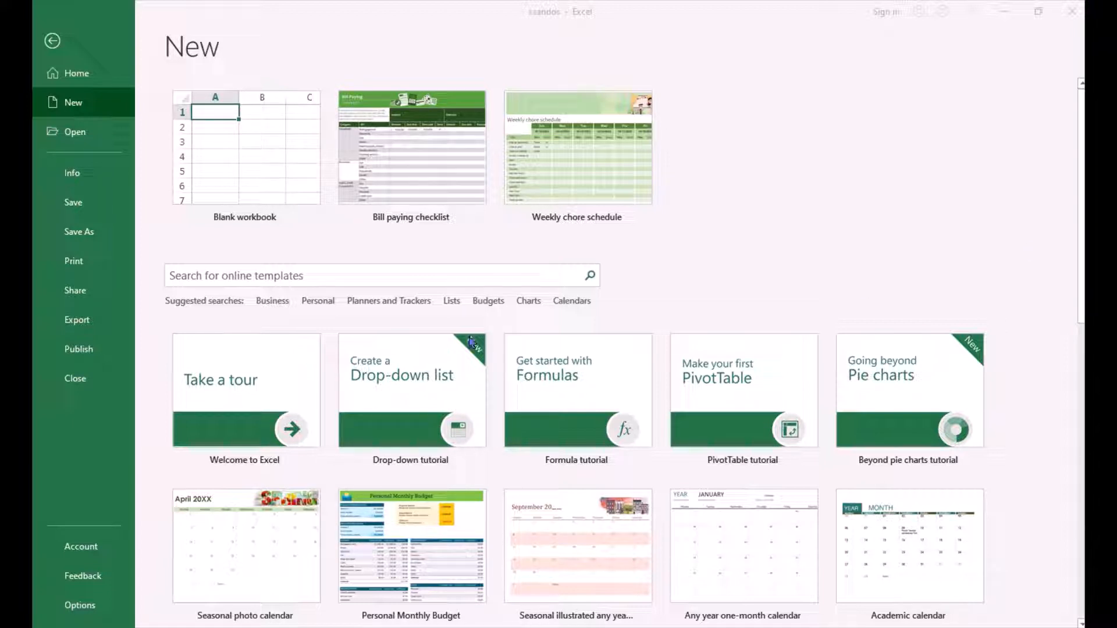
left_click(279, 164)
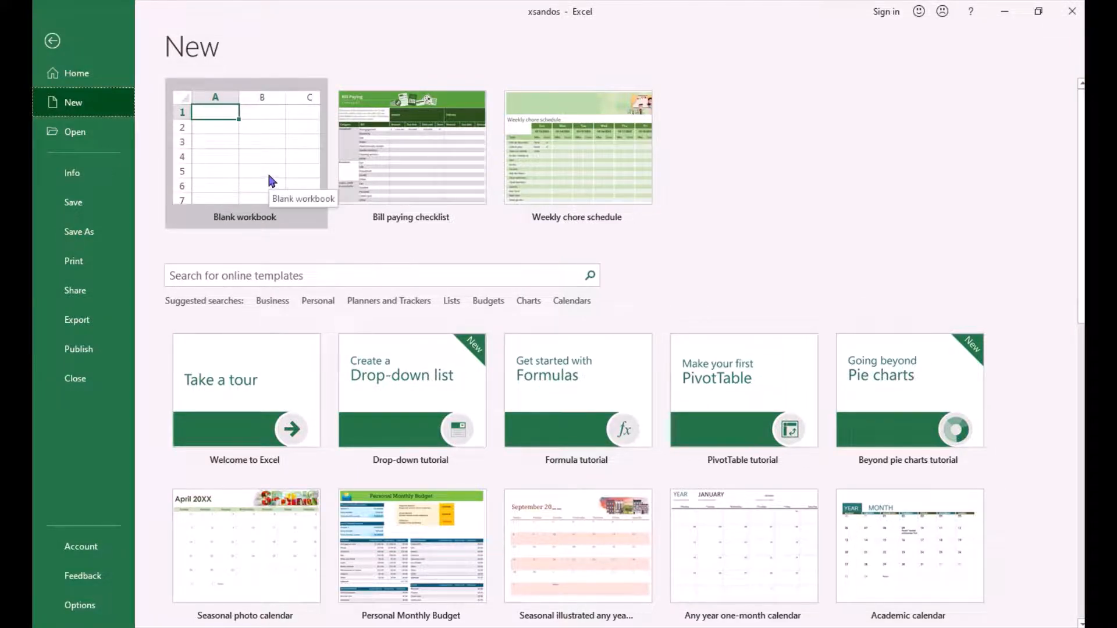
left_click(269, 177)
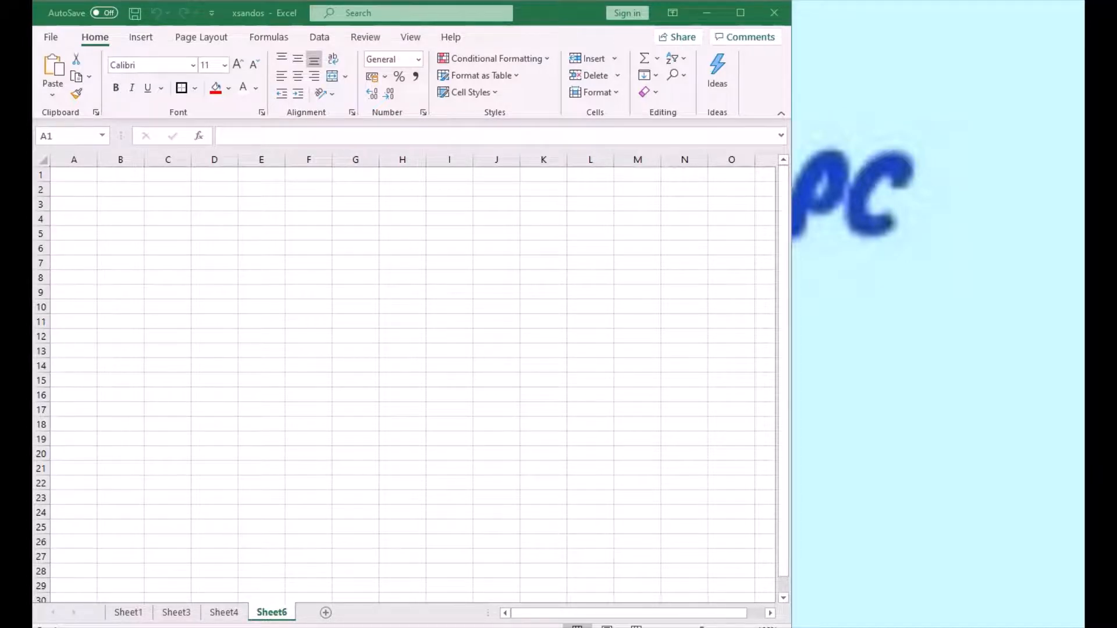
- Switch to the Alarms & Clock app and start the 05:00:00 countdown timer
key("super")
type("TIMER")
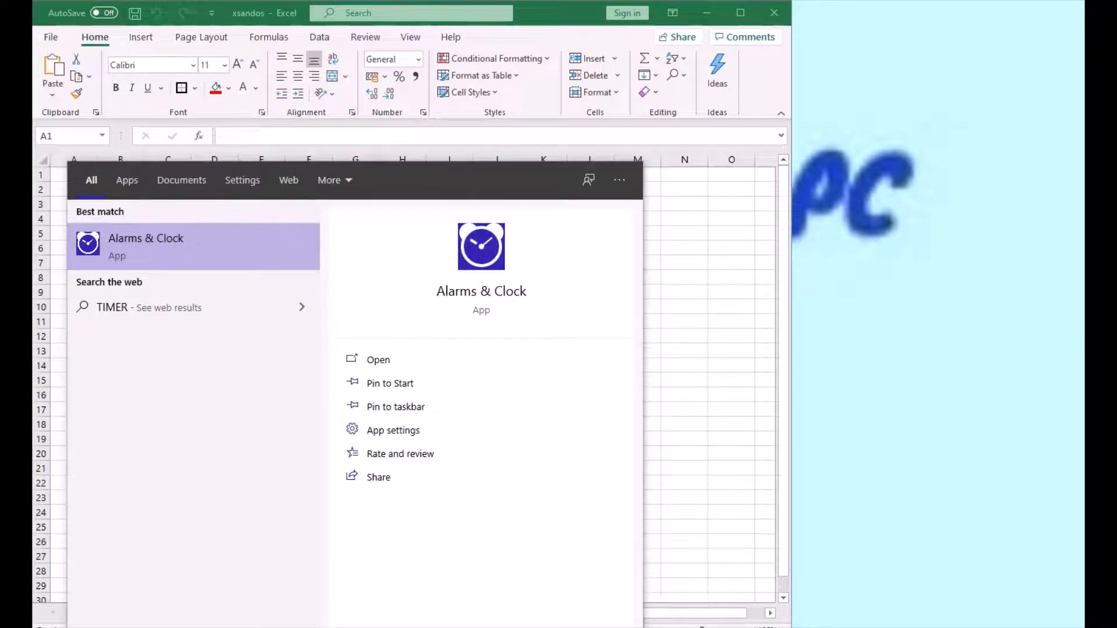
key("Return")
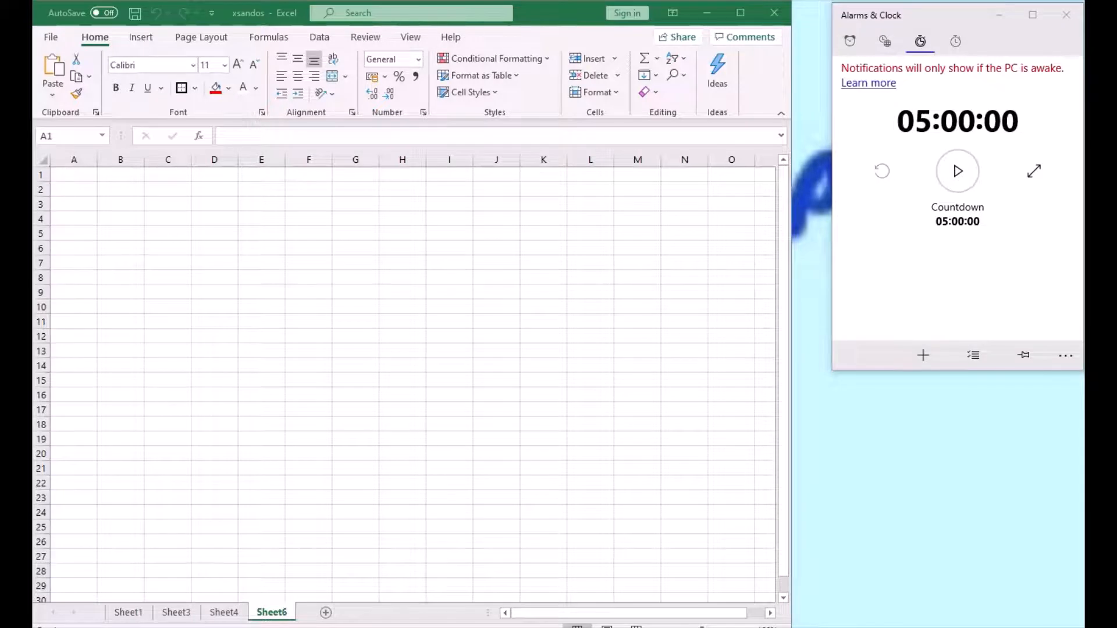
left_click(957, 170)
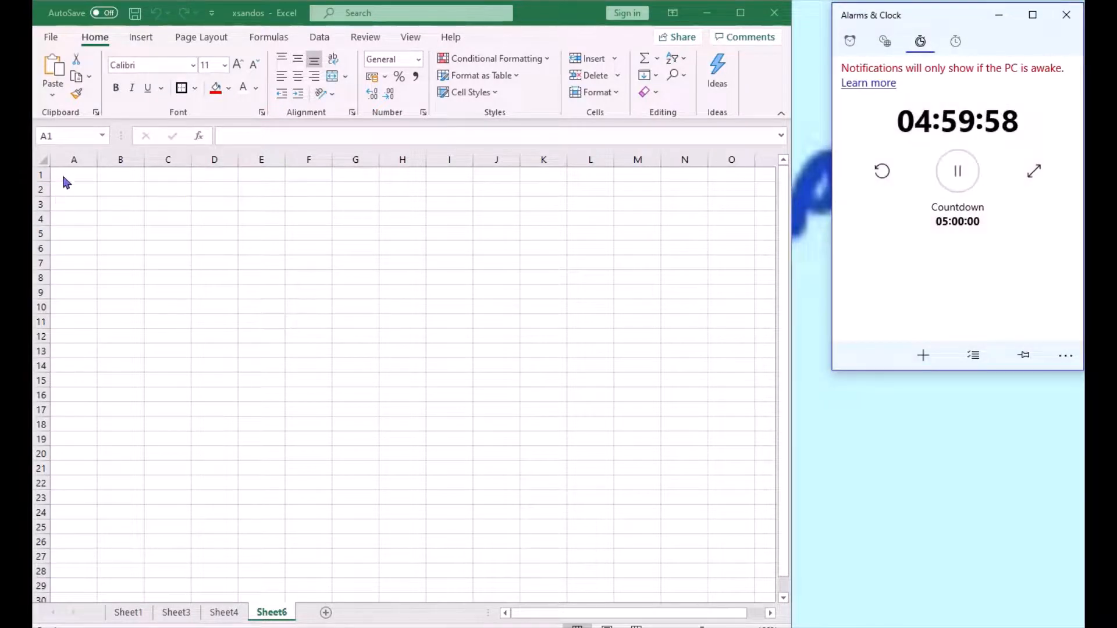
- Select cells A1 to M2 and fill them with the blue theme colour
left_click_drag(62, 177, 159, 206)
key("shift+Right")
key("shift+Right")
key("shift+Right")
key("shift+Right")
key("shift+Right")
key("shift+Right")
key("shift+Right")
key("shift+Right")
key("shift+Right")
key("shift+Right")
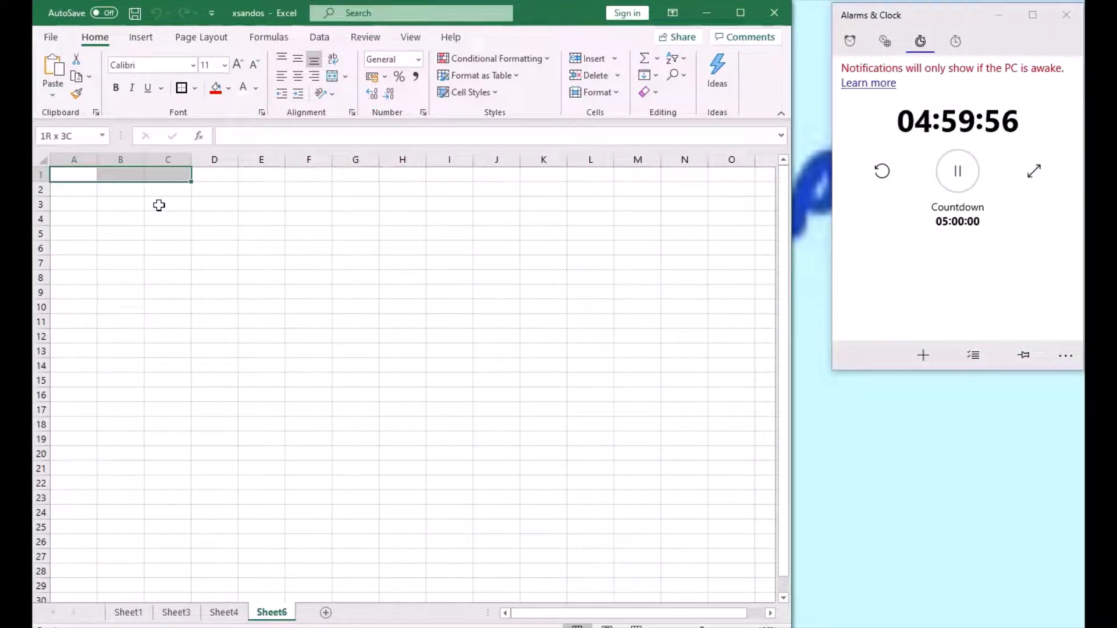
key("shift+Right")
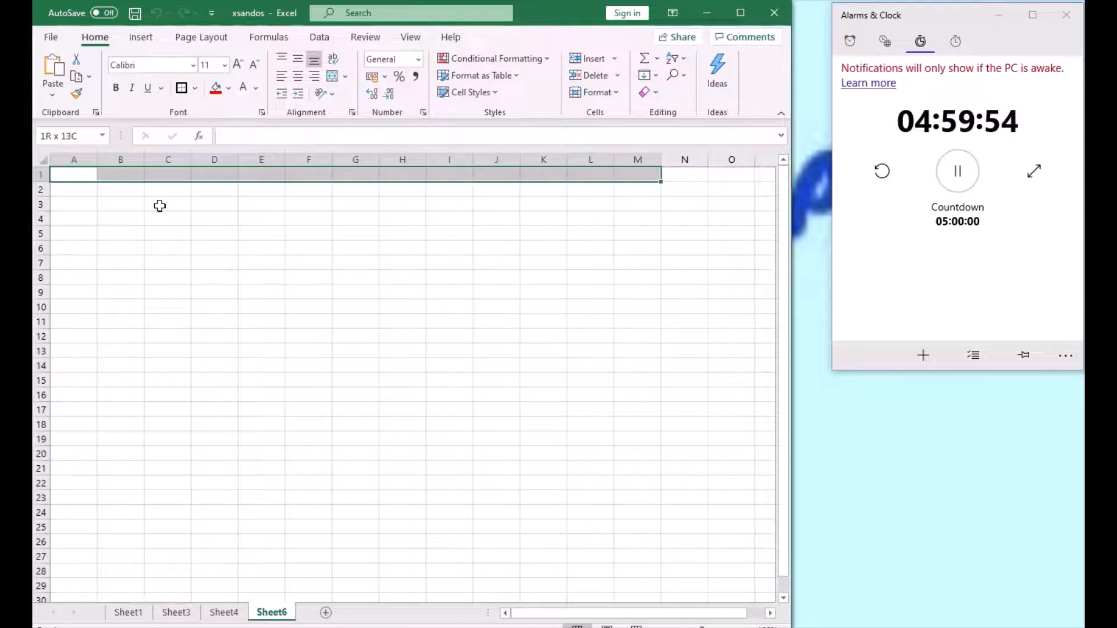
key("shift+Down")
left_click(228, 88)
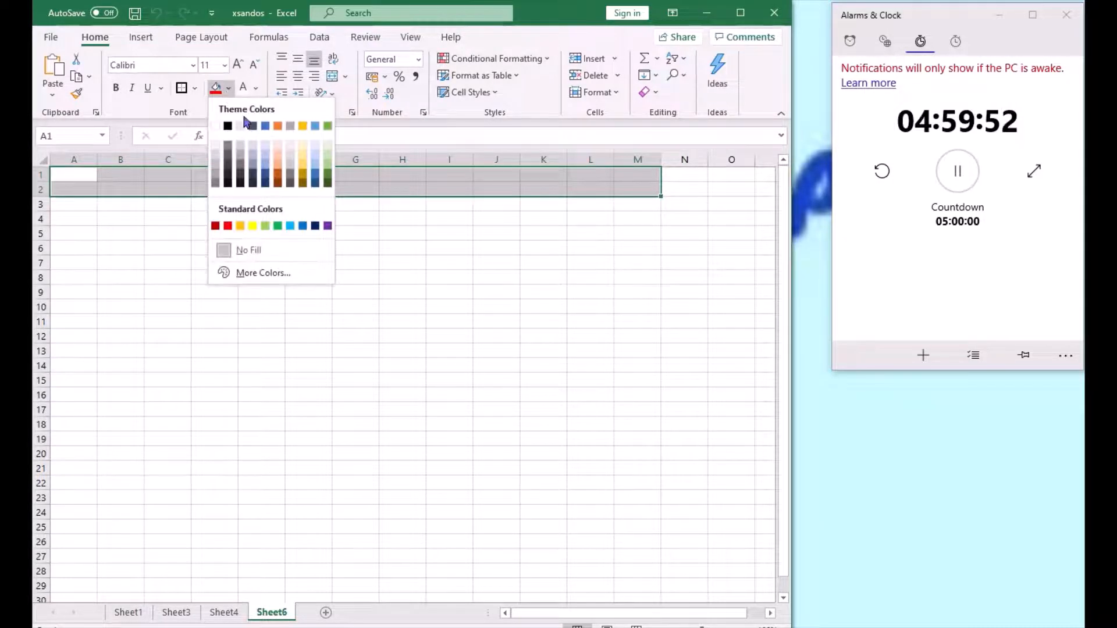
left_click(264, 127)
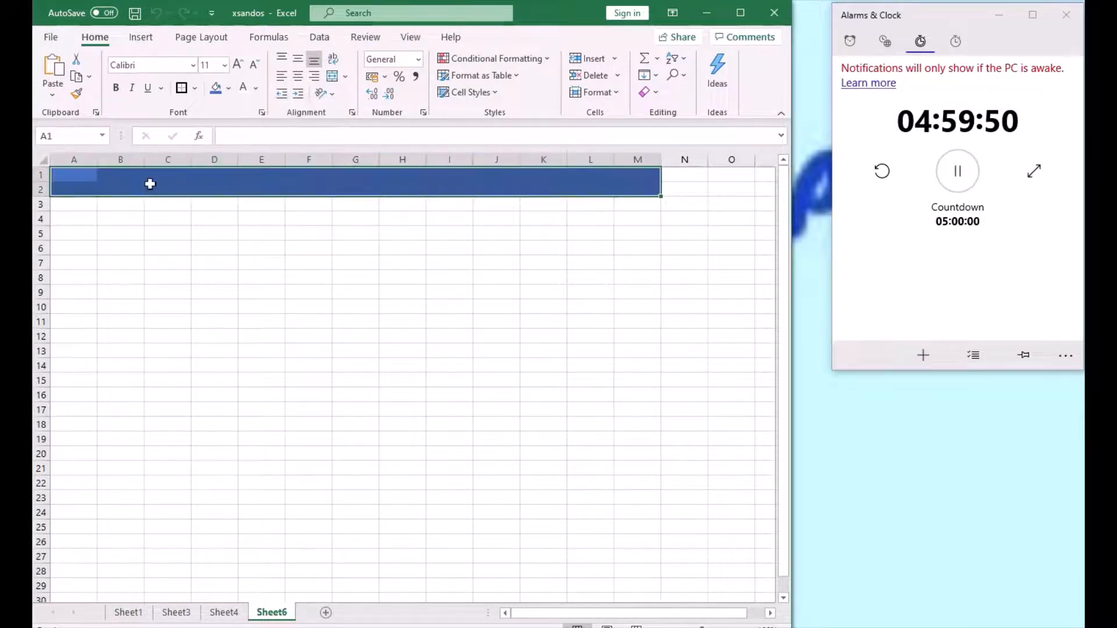
- Select the range A3 to M23 and fill it with the same blue
left_click(93, 205)
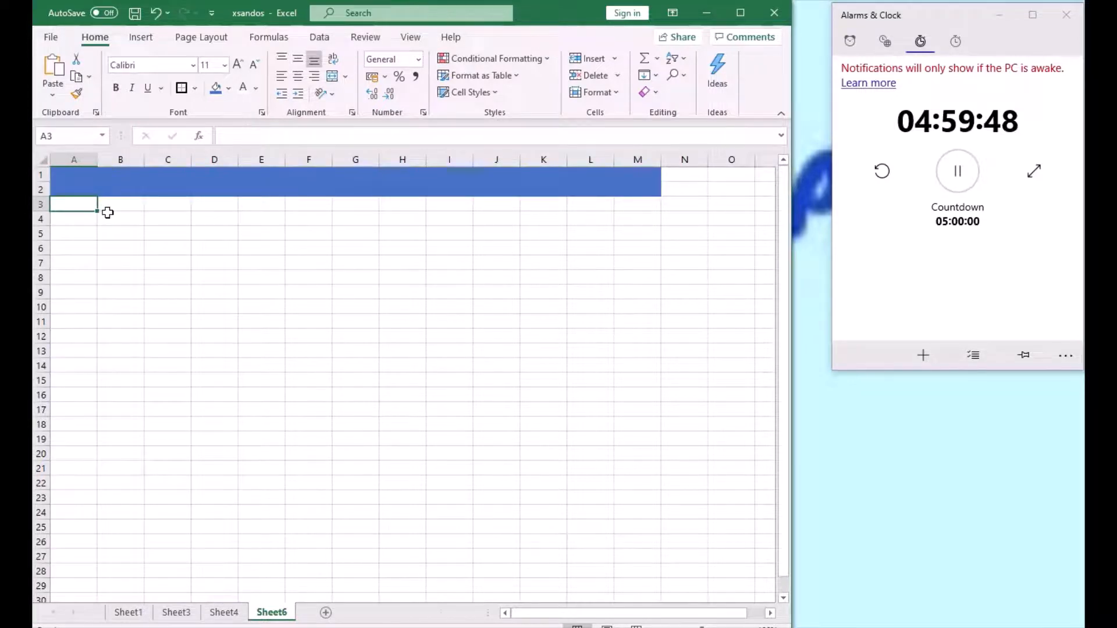
key("shift+Down")
key("shift+Down")
key("shift+Down")
key("shift+Down")
key("shift+Down")
key("shift+Down")
key("shift+Down")
key("shift+Down")
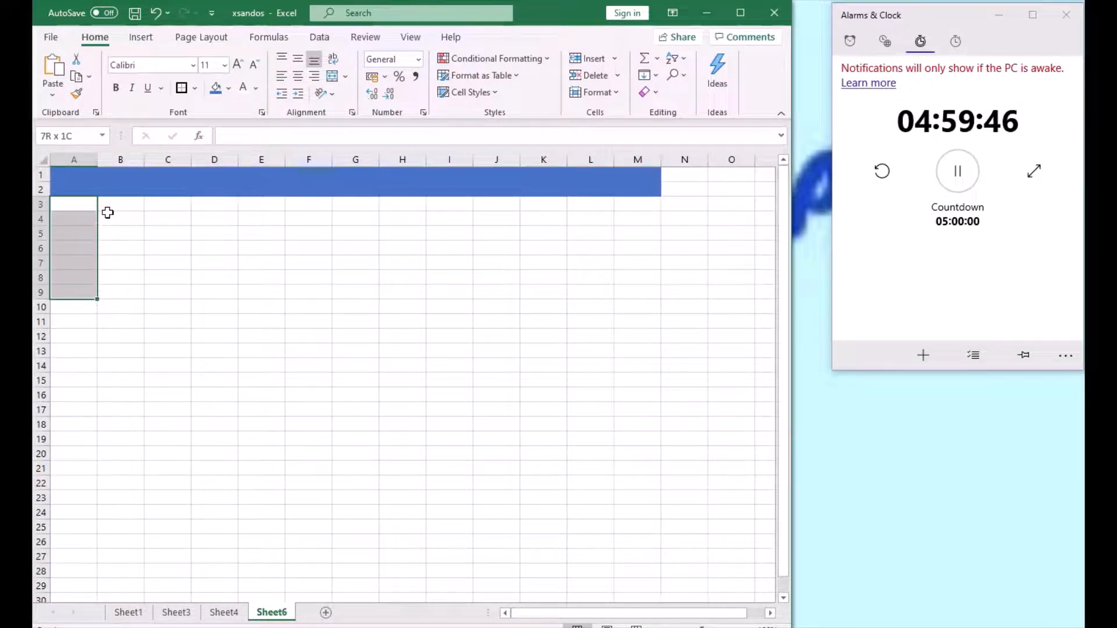
key("shift+Down")
key("shift+Down")
key("shift+Down")
key("shift+Down")
key("shift+Down")
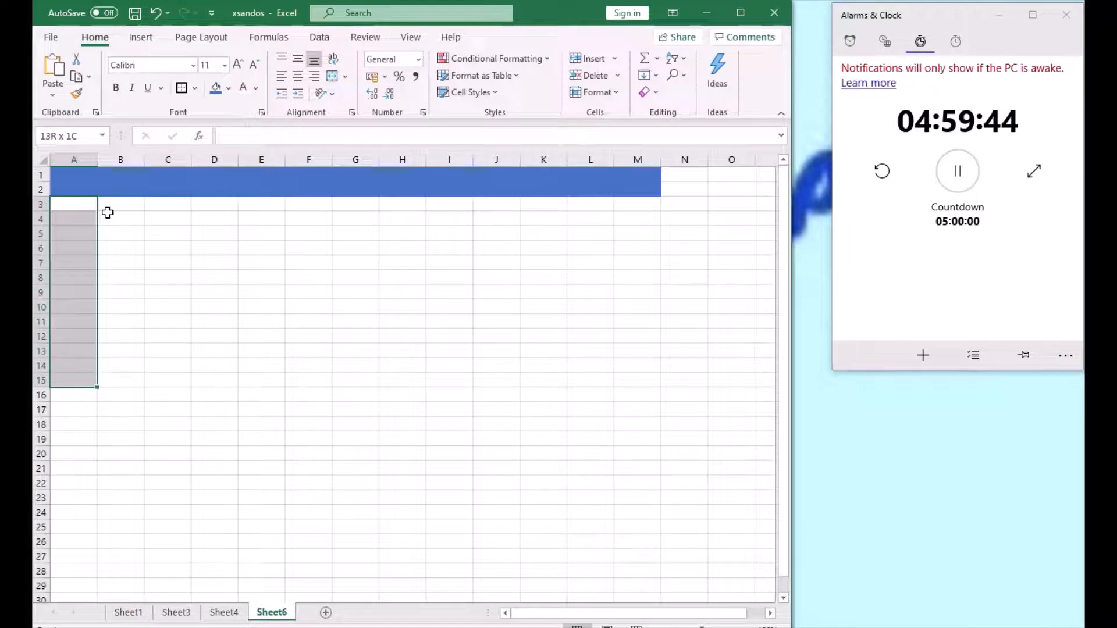
key("shift+Down")
key("shift+Down")
key("shift+Down")
key("shift+Down")
key("shift+Down")
key("shift+Down")
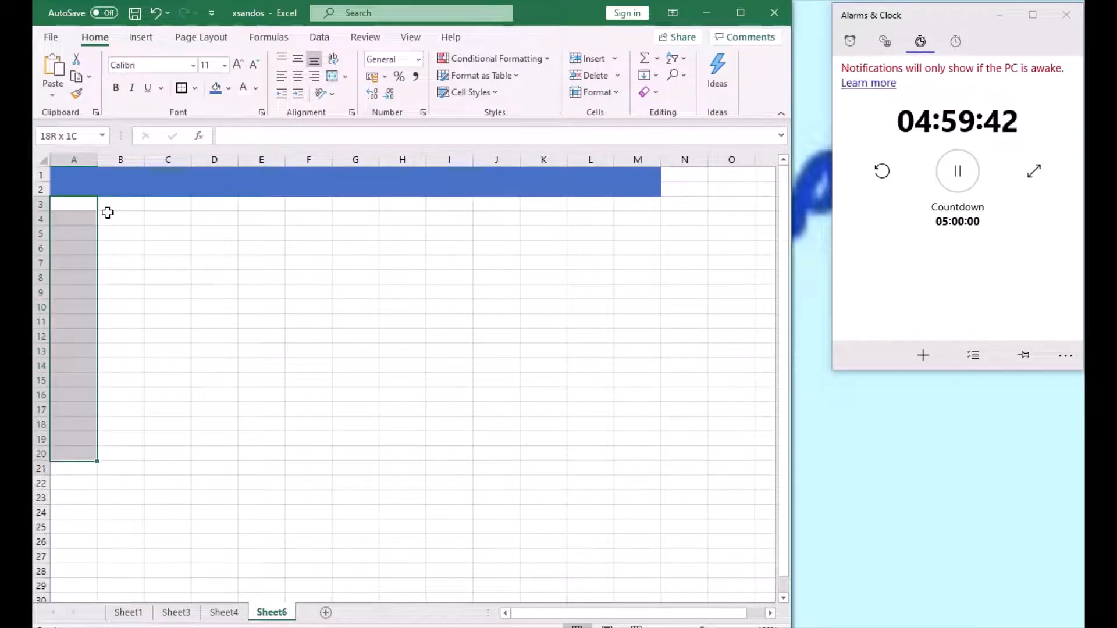
key("shift+Down")
key("shift+Right")
key("shift+Right")
key("shift+Right")
key("shift+Right")
key("shift+Right")
key("shift+Right")
key("shift+Right")
key("shift+Right")
key("shift+Right")
key("shift+Right")
key("shift+Right")
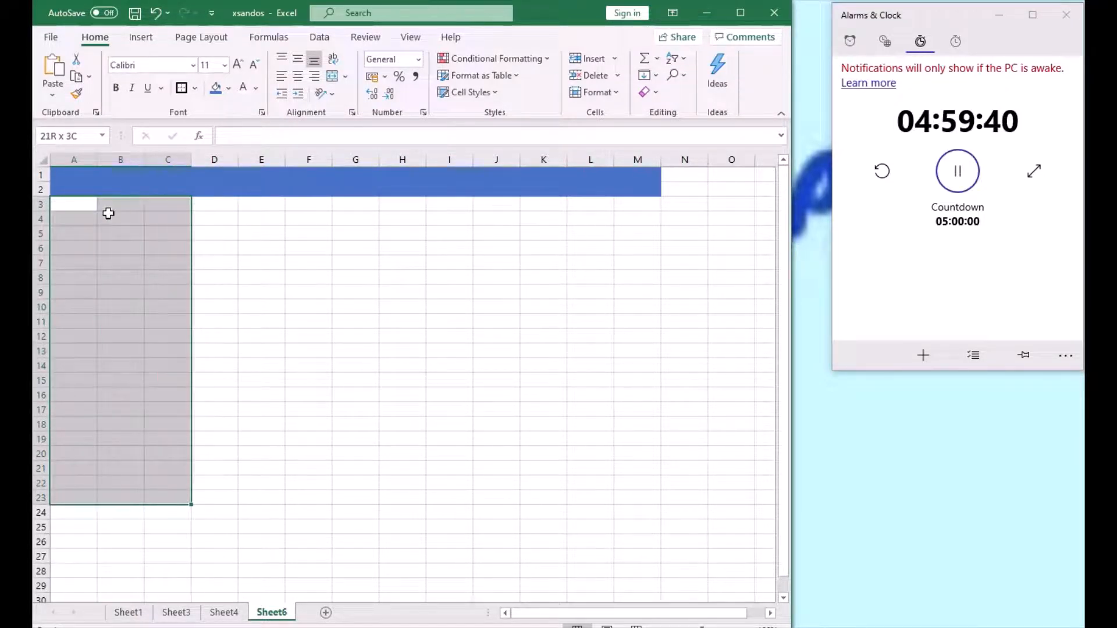
key("shift+Right")
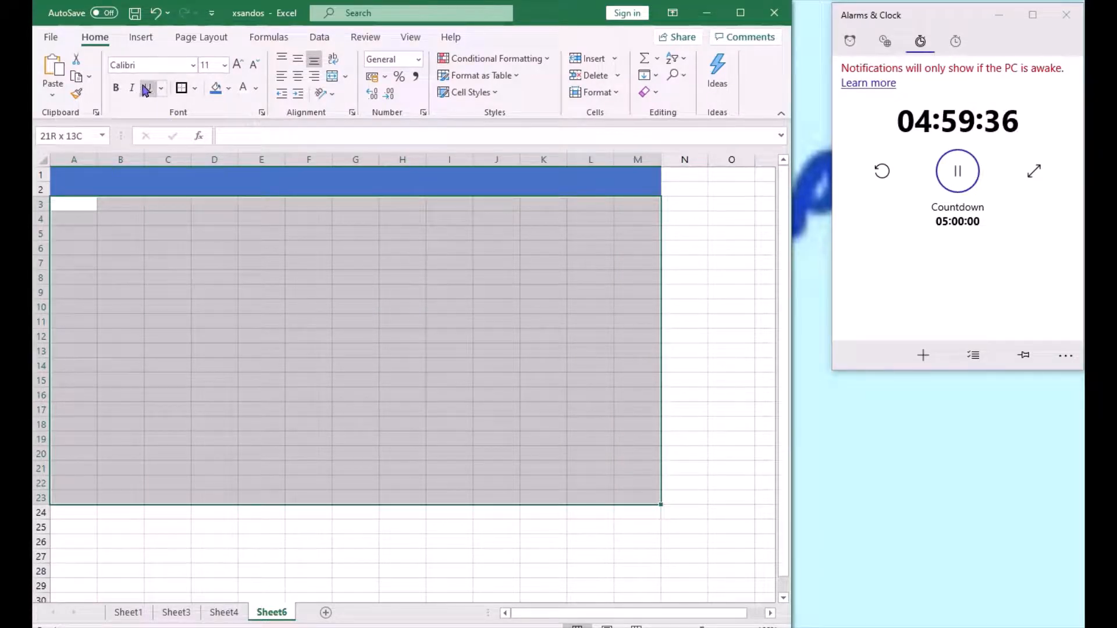
left_click(216, 87)
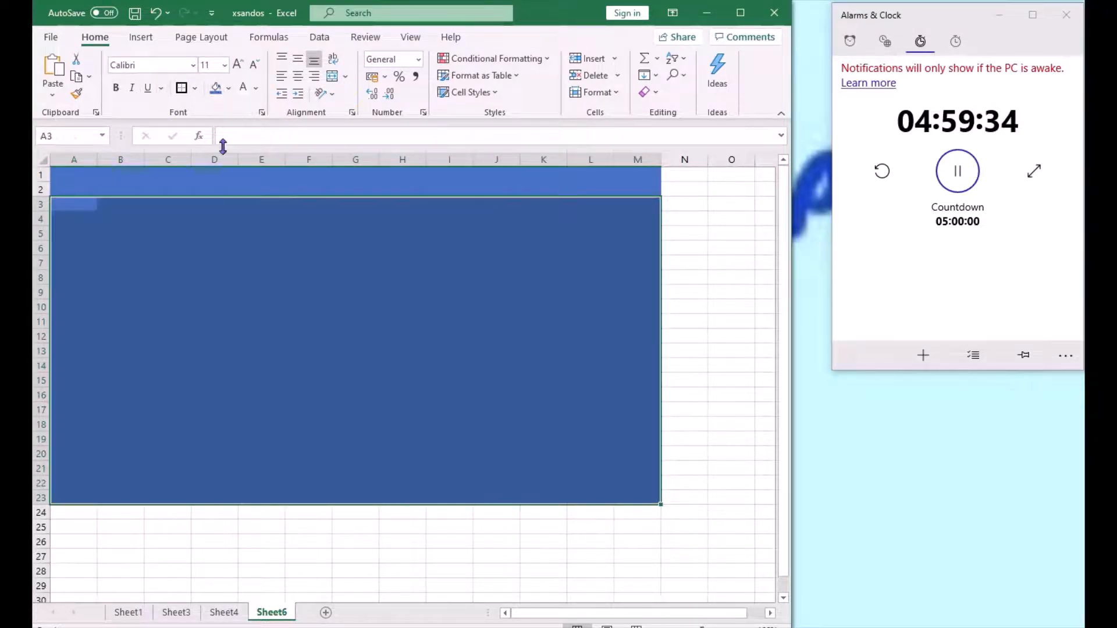
left_click(90, 202)
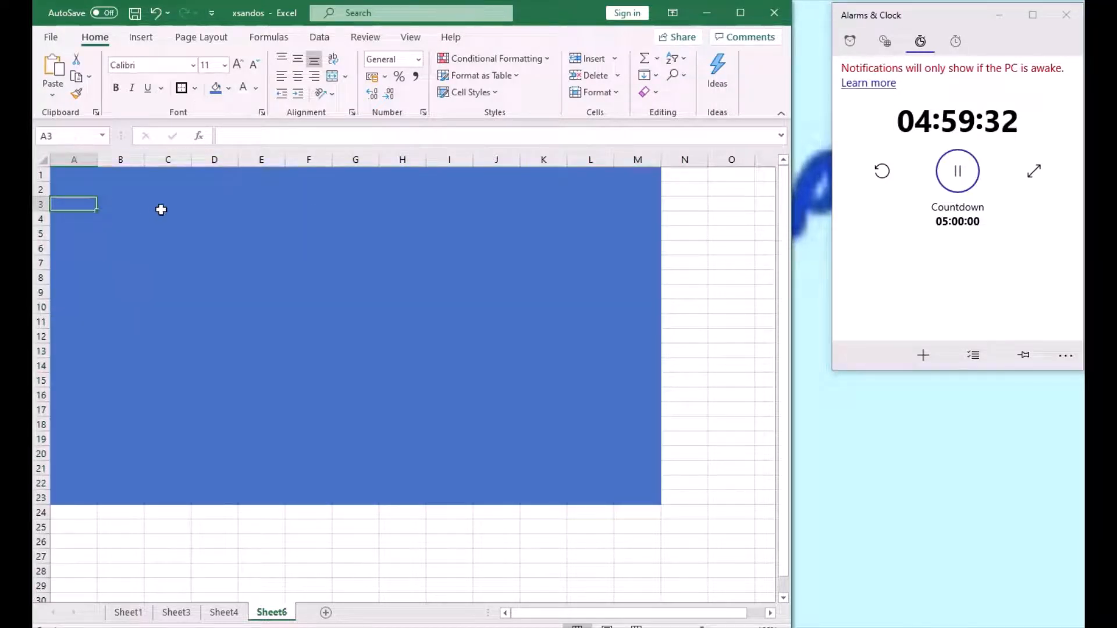
- Extend the blue fill over rows 23 to 25 across columns A to M
left_click(82, 495)
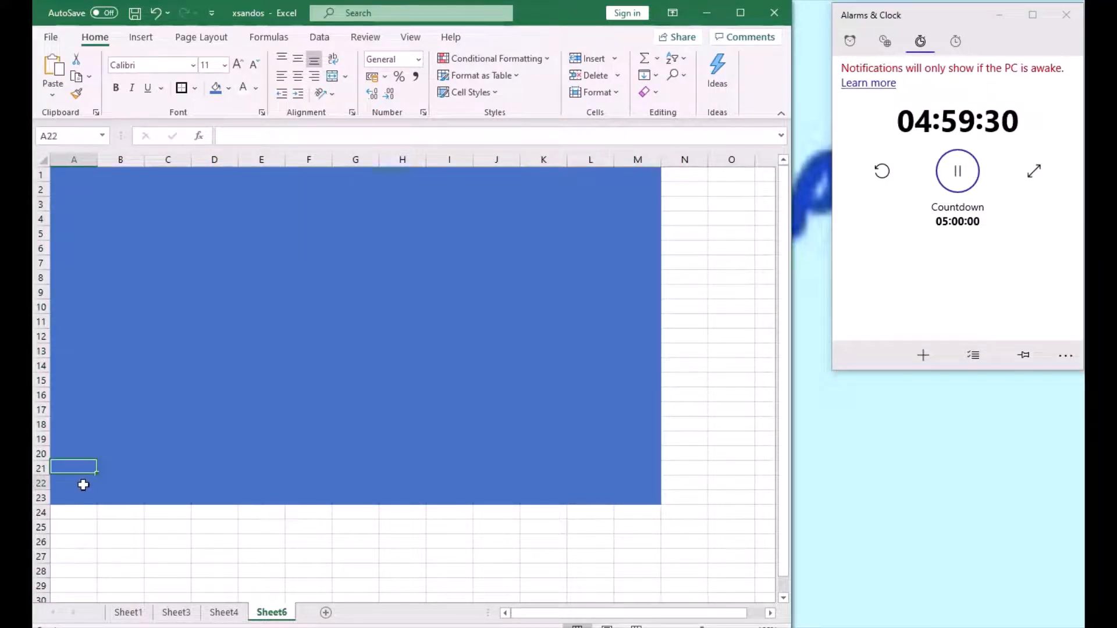
key("shift+Down")
key("shift+Down")
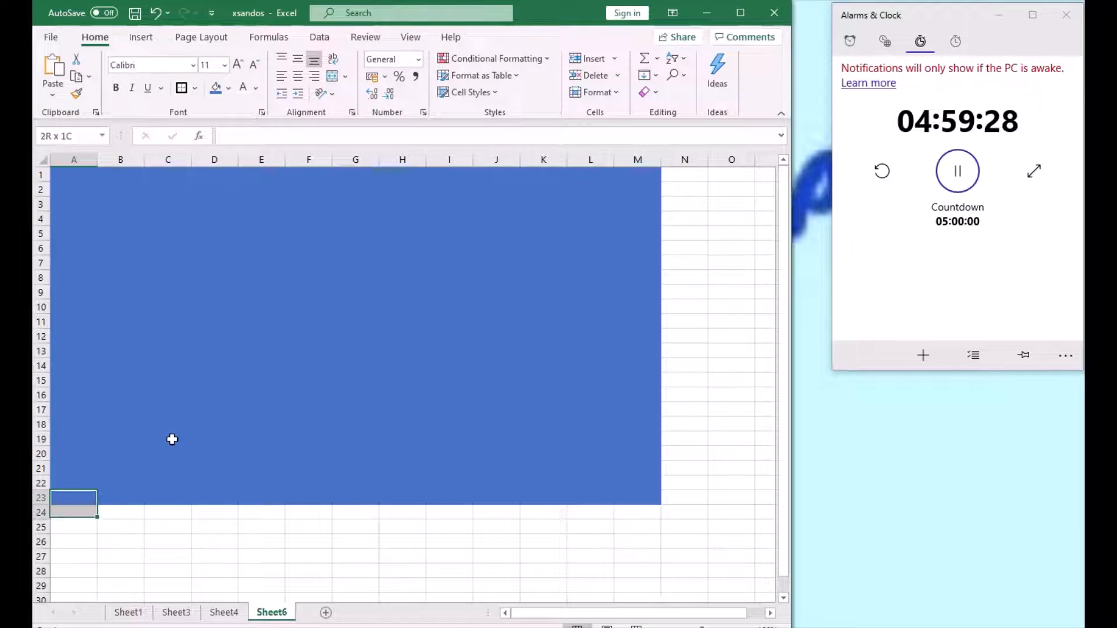
key("shift+Right")
key("shift+Right")
key("shift+Right")
key("shift+Right")
key("shift+Right")
key("shift+Right")
key("shift+Right")
key("shift+Right")
key("shift+Right")
key("shift+Right")
key("shift+Right")
key("shift+Right")
key("shift+Right")
key("shift+Left")
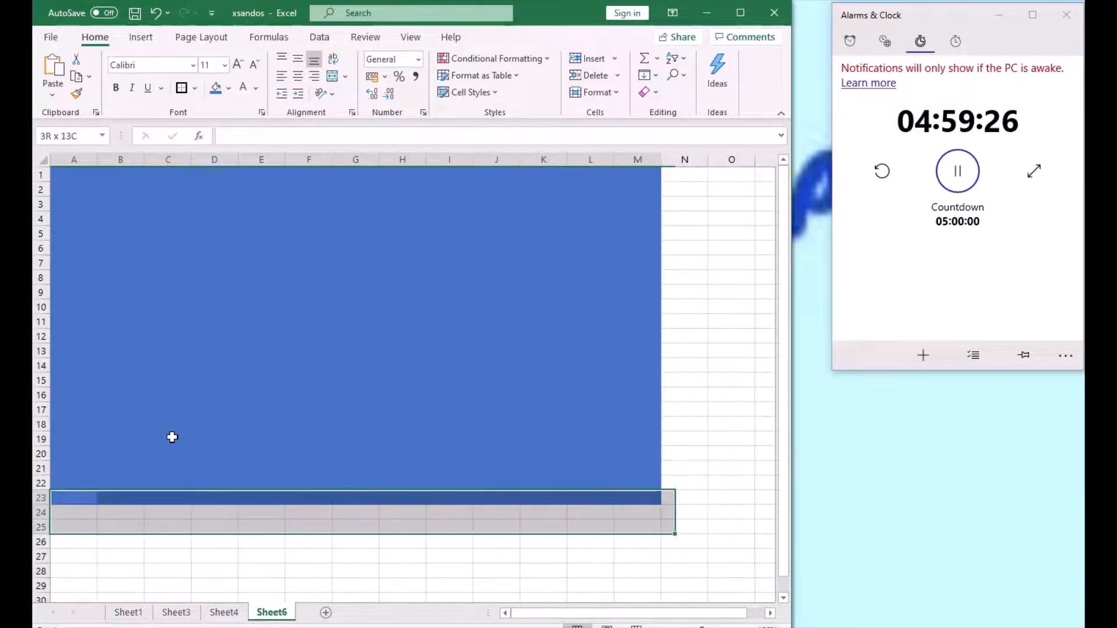
key("shift+Left")
key("shift+Right")
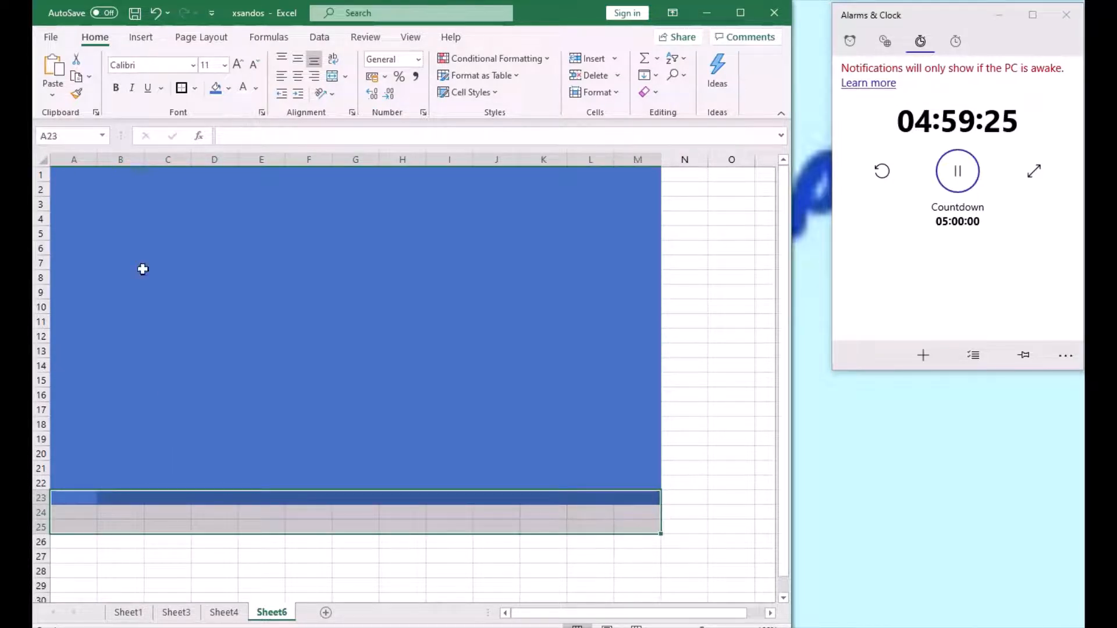
left_click(216, 87)
left_click(91, 174)
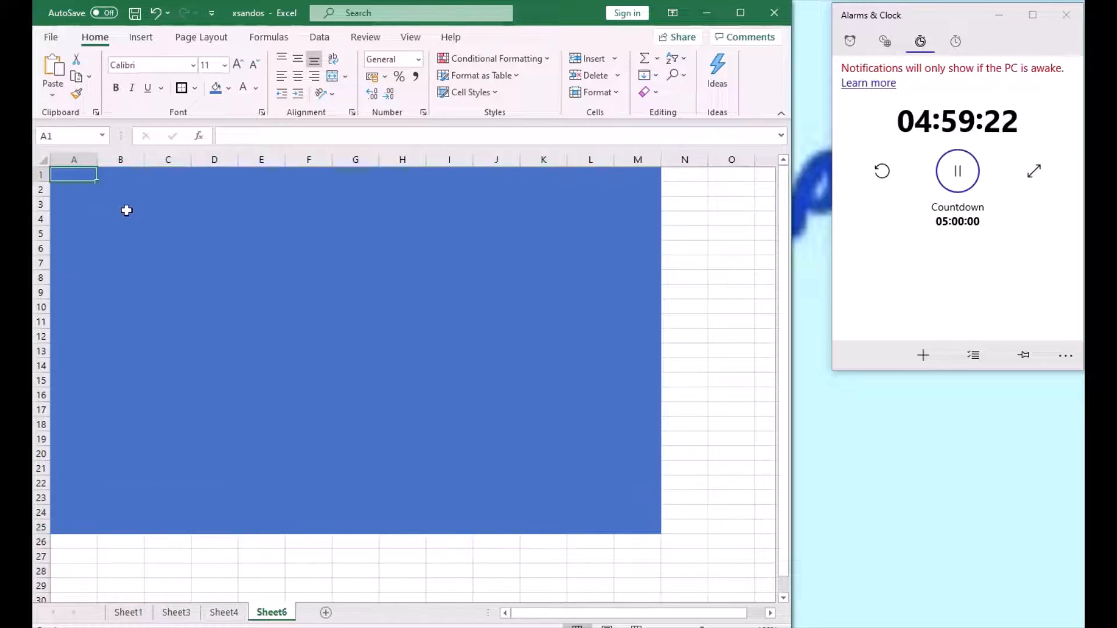
- Select cells A2 to C4, maximize the workbook window, and merge and centre the selected block
key("Down")
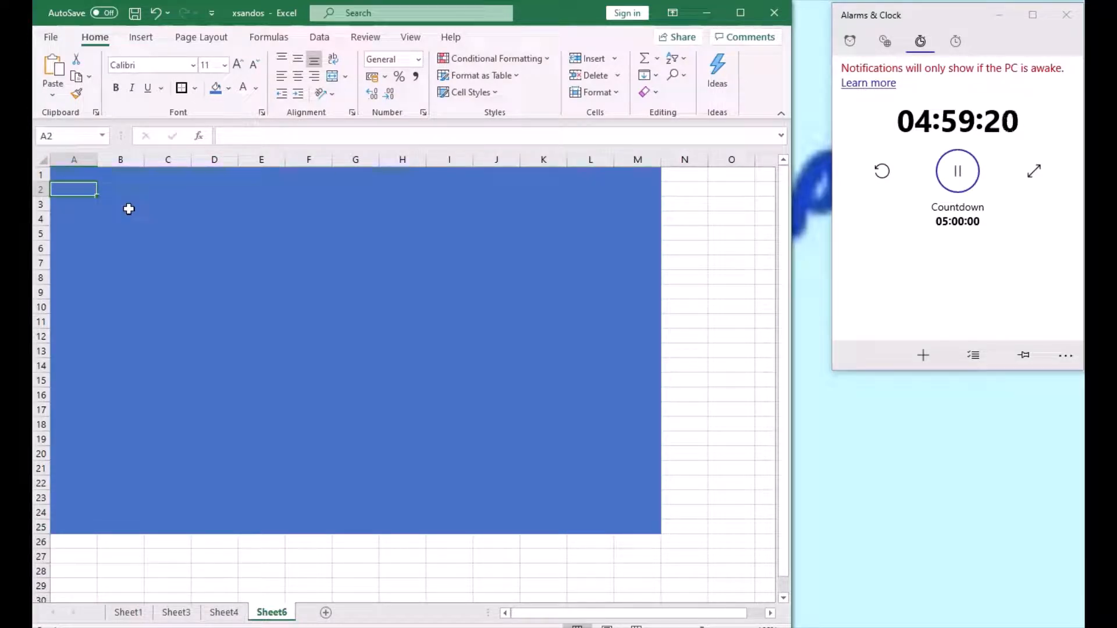
key("shift+Right")
key("shift+Right")
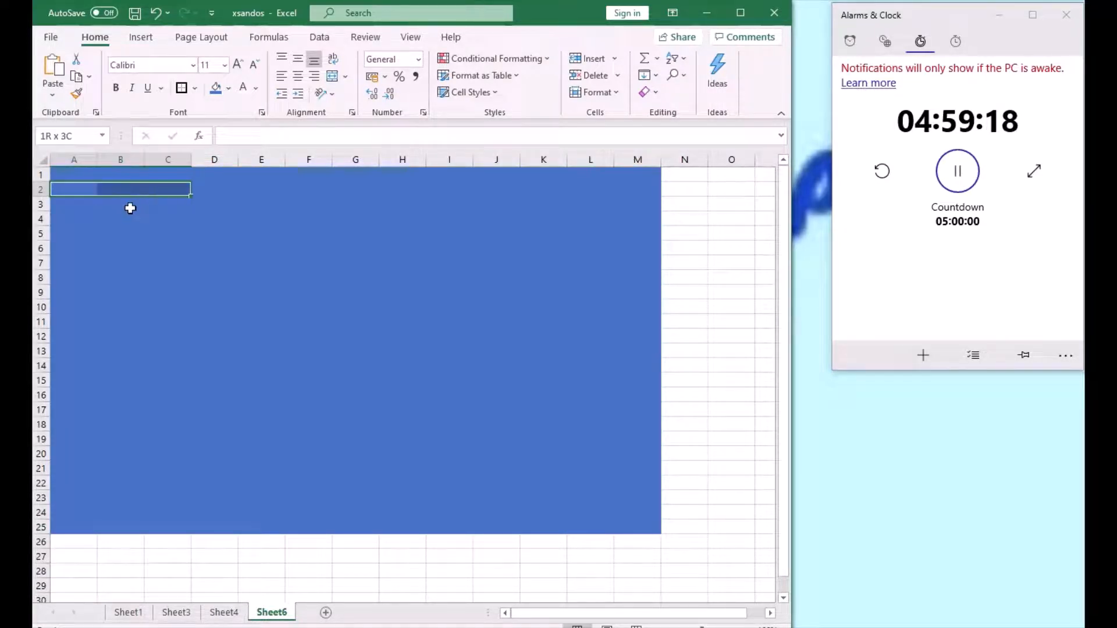
key("shift+Left")
key("shift+Down")
key("shift+Down")
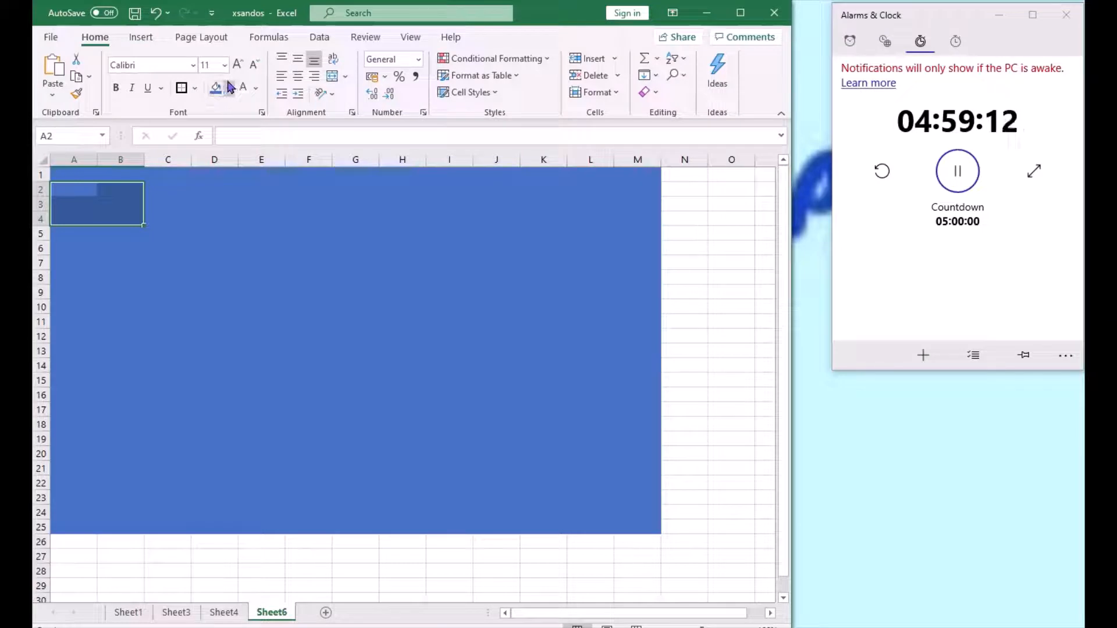
key("shift+Right")
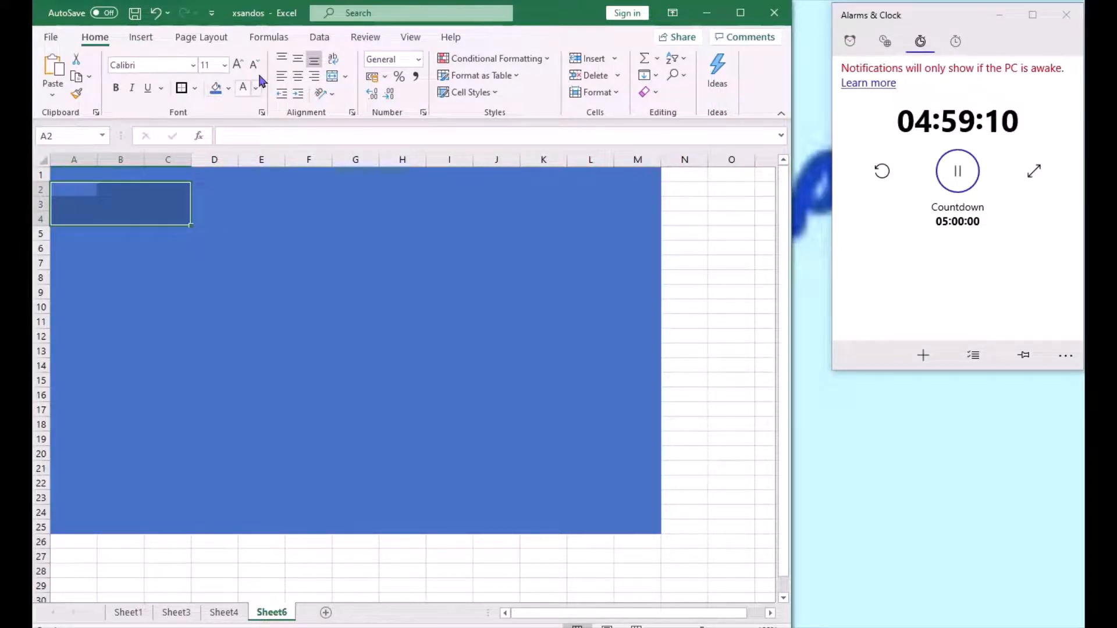
left_click(707, 13)
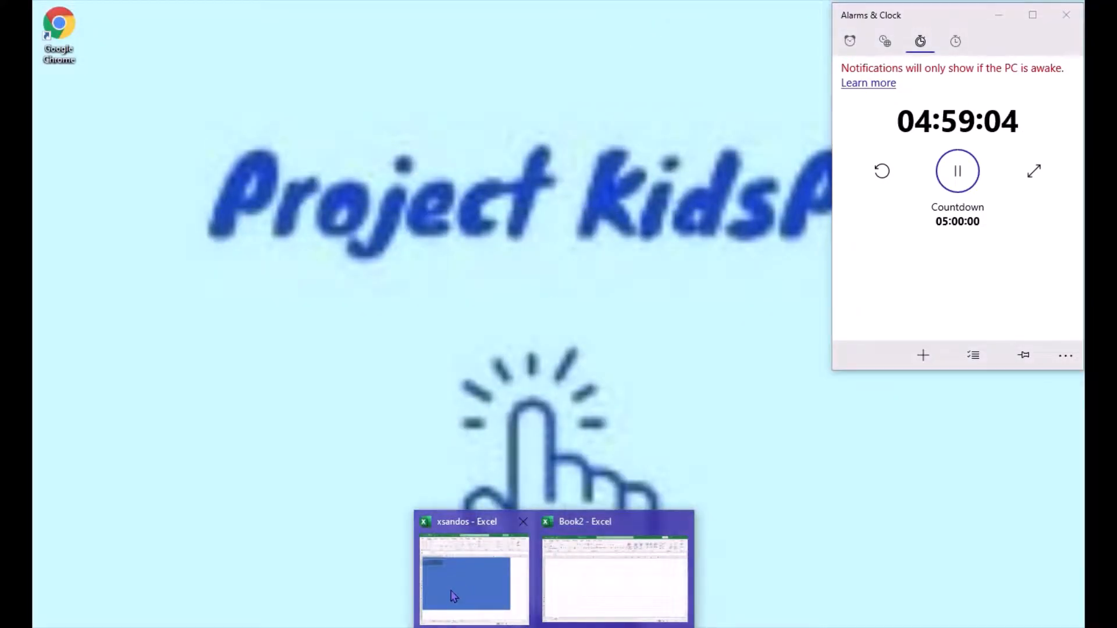
left_click(452, 592)
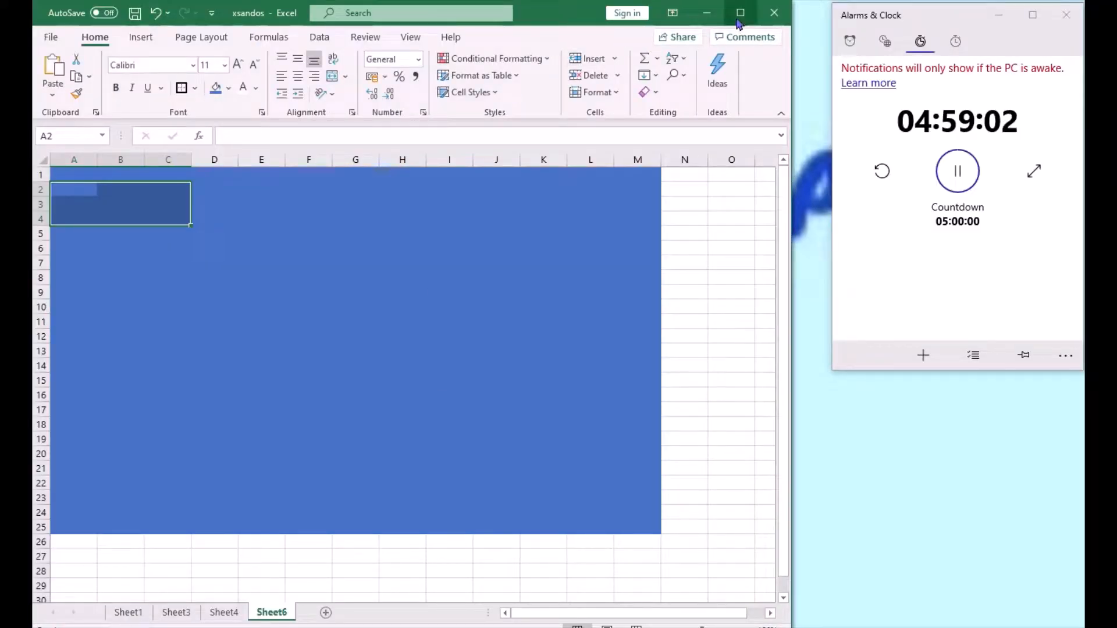
left_click(740, 13)
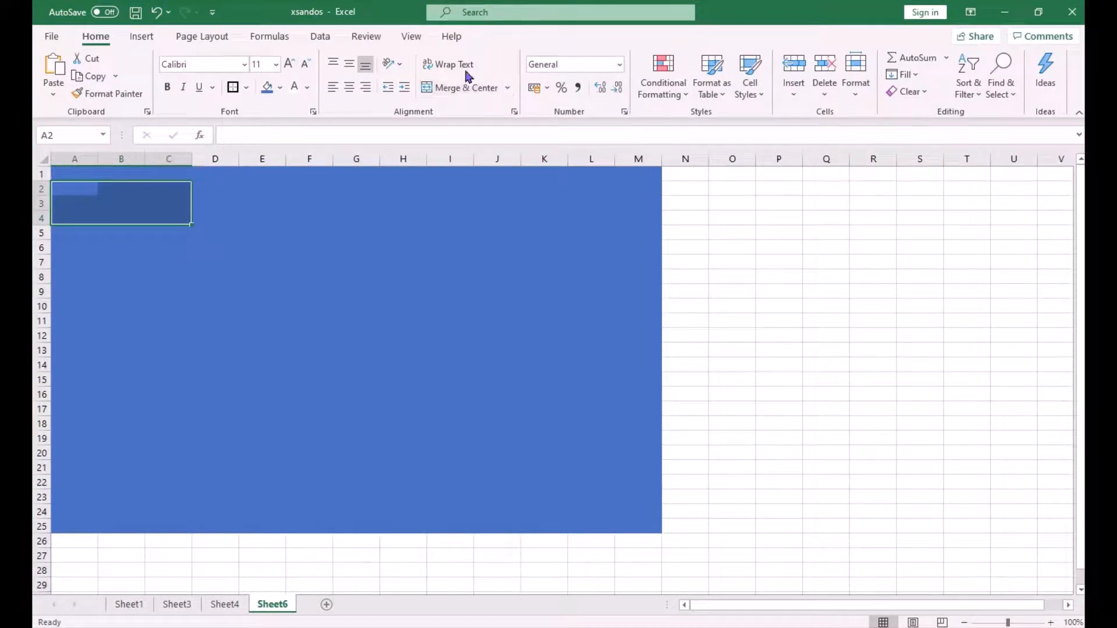
left_click(463, 92)
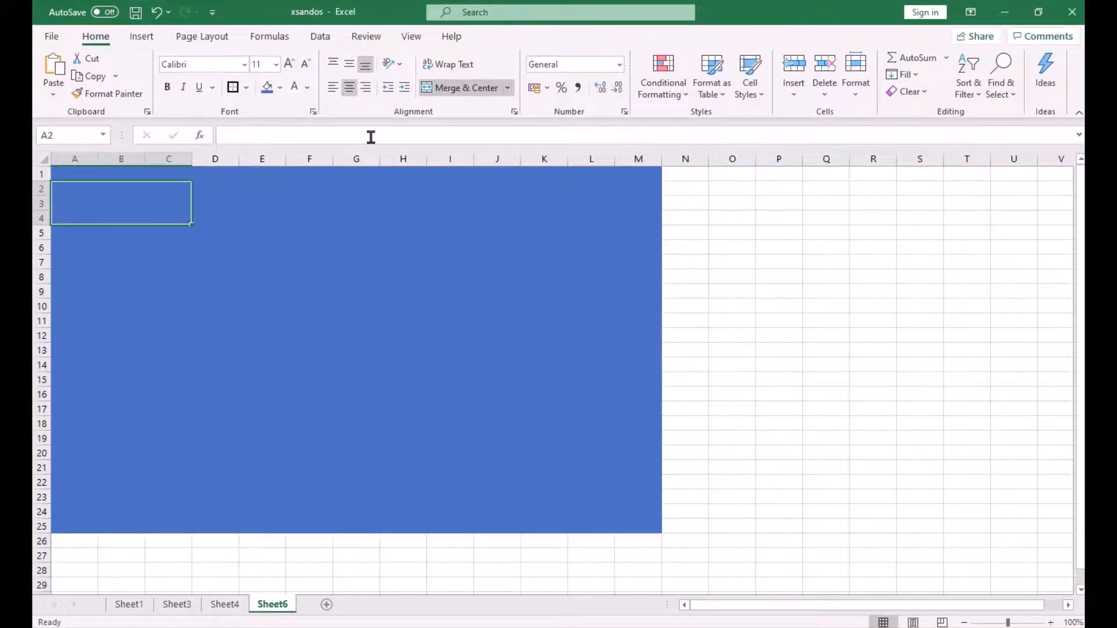
- Fill the merged A2 block white and set its font size to 36
left_click(280, 88)
left_click(268, 125)
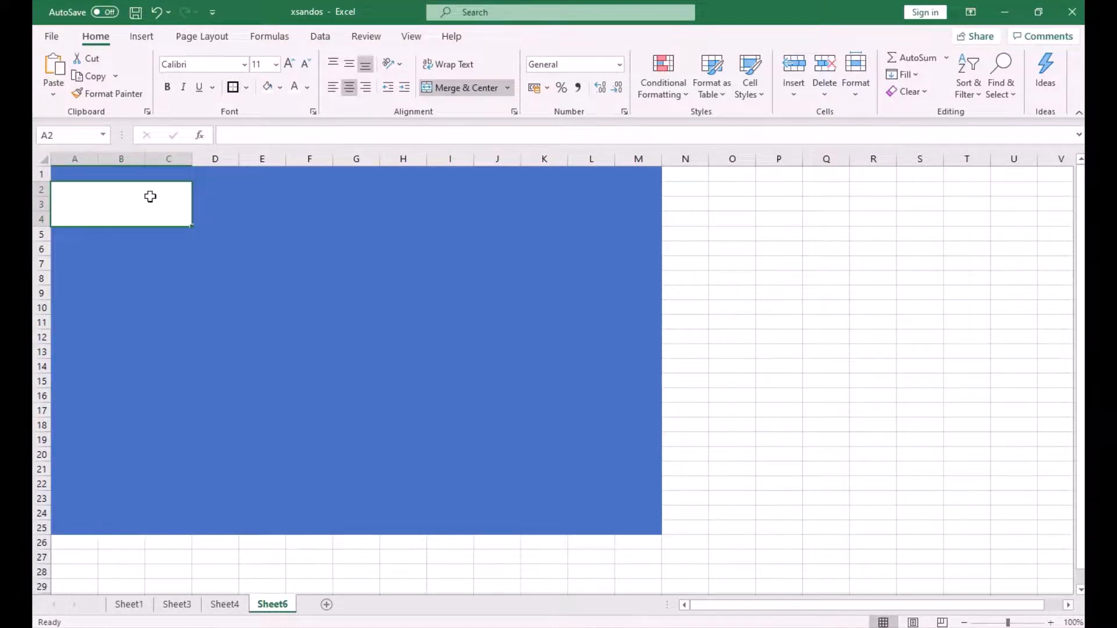
left_click(276, 64)
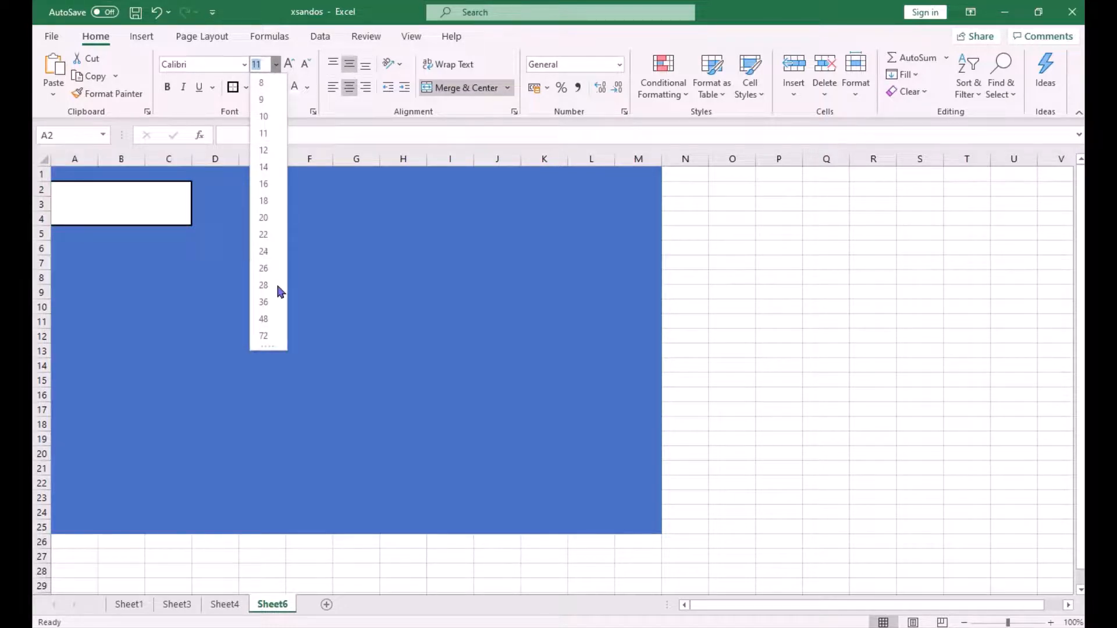
left_click(264, 302)
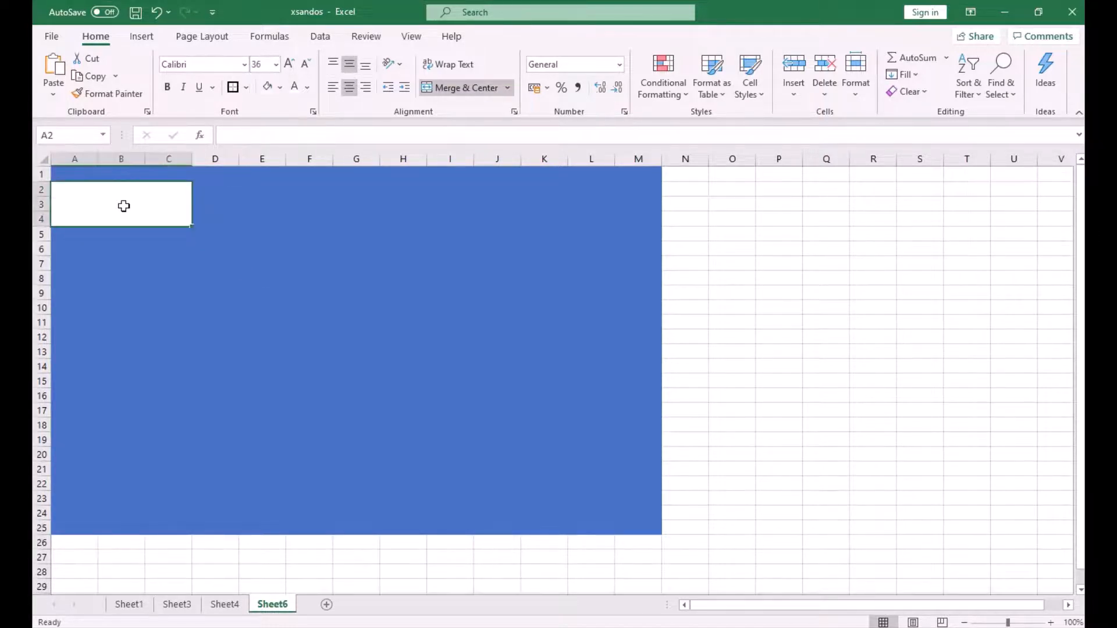
- Copy the white merged block and paste it at cell A22
key("ctrl+c")
key("Down")
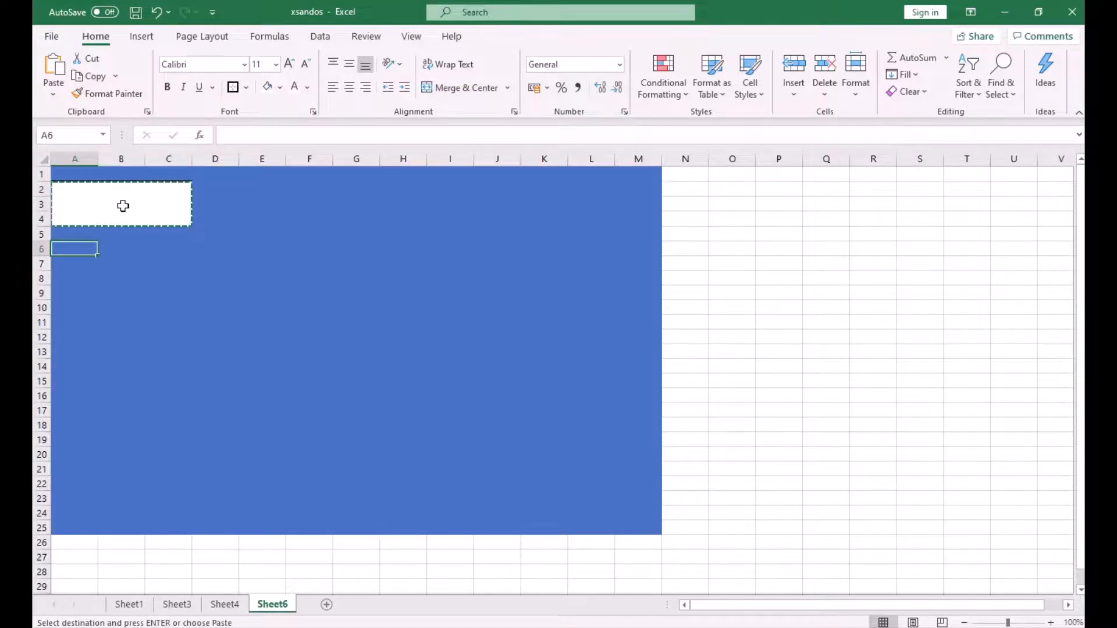
key("Down")
key("Down")
key("Down")
key("Down")
key("Down")
key("Down")
key("Down")
key("Down")
key("Down")
key("Down")
key("Down")
key("Down")
key("Down")
key("Down")
key("Down")
key("Down")
key("Down")
key("Down")
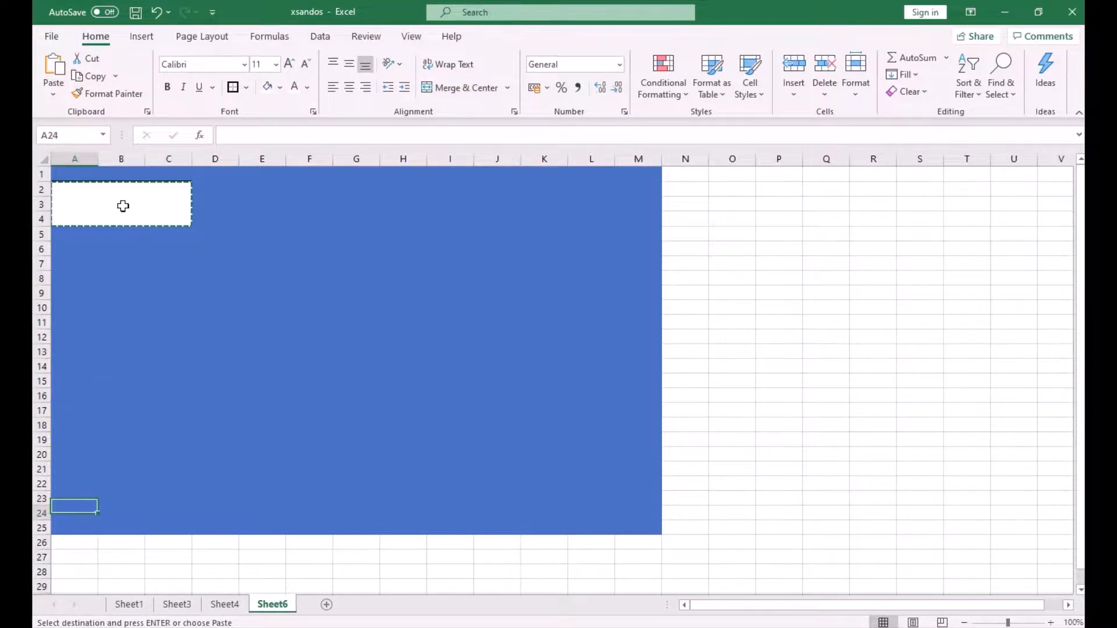
key("Up")
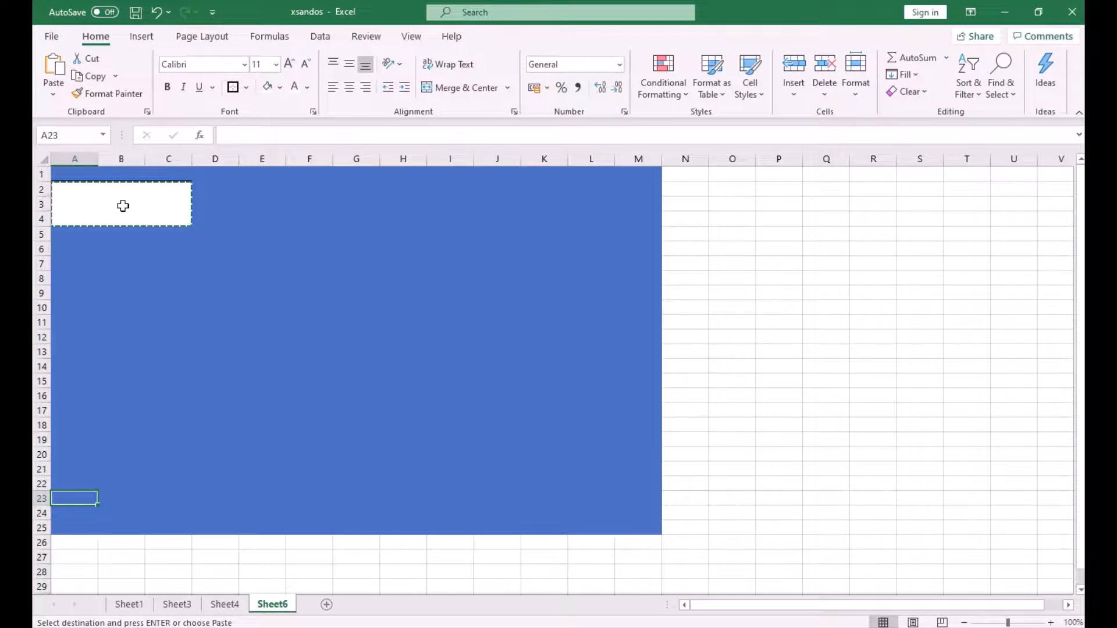
key("Down")
key("Down")
key("Up")
key("Up")
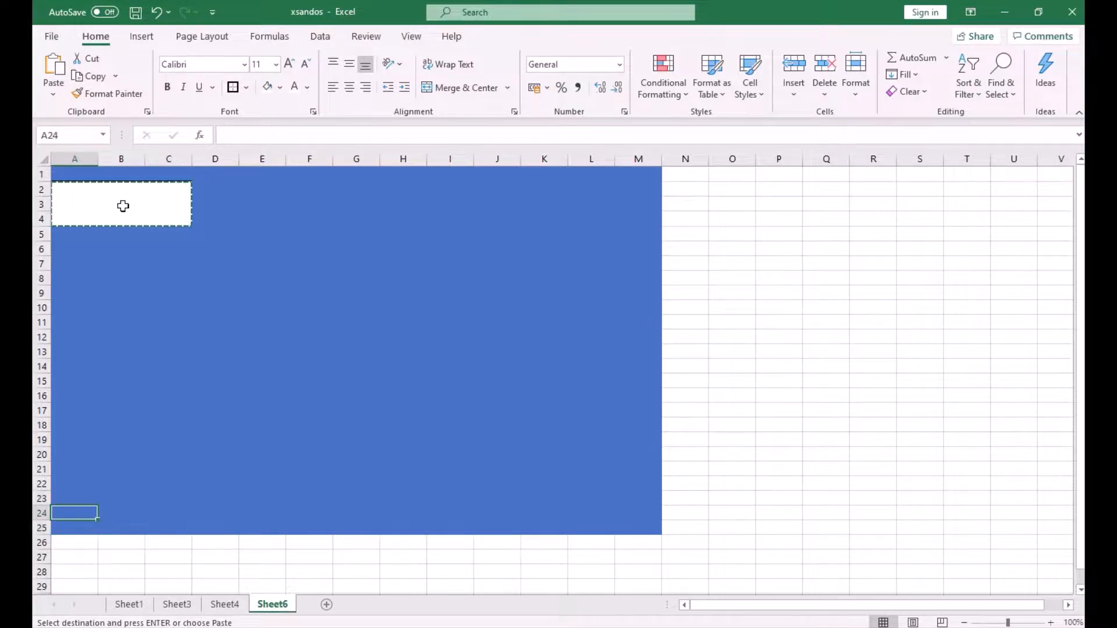
key("Up")
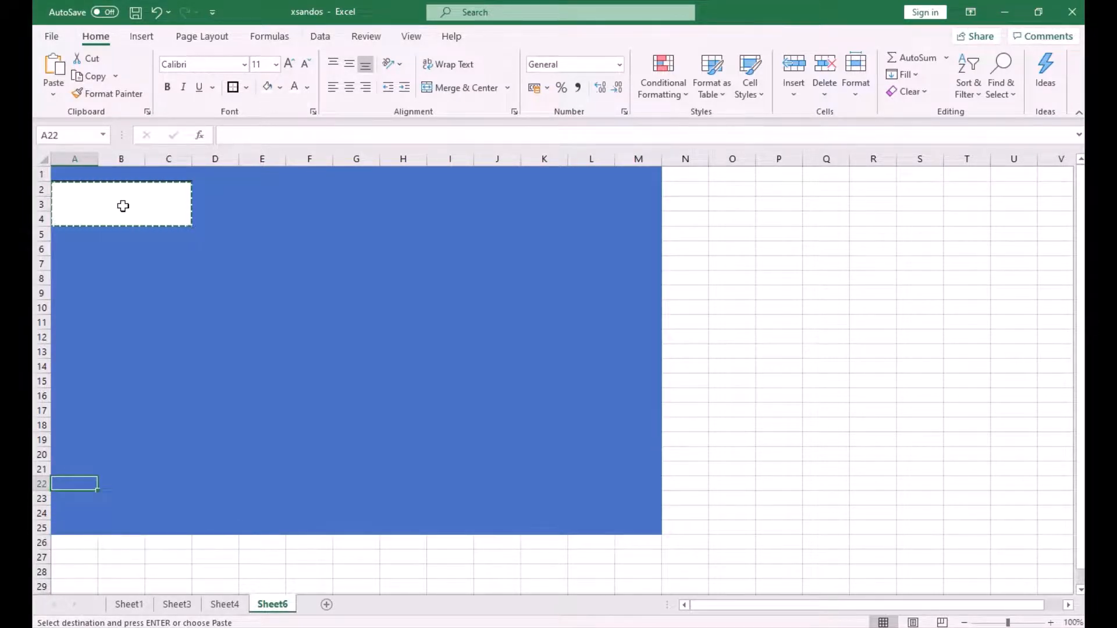
key("ctrl+v")
- Paste another copy of the block at cell K22
key("Right")
key("Right")
key("Right")
key("Right")
key("Right")
key("Right")
key("Right")
key("Right")
key("Right")
key("Right")
key("Right")
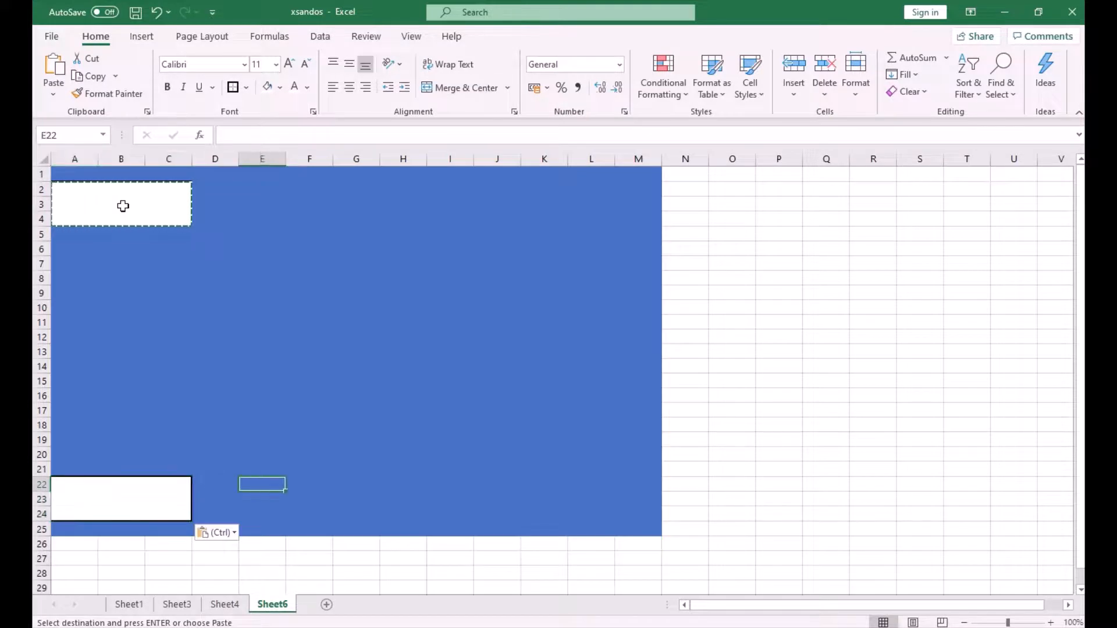
key("Left")
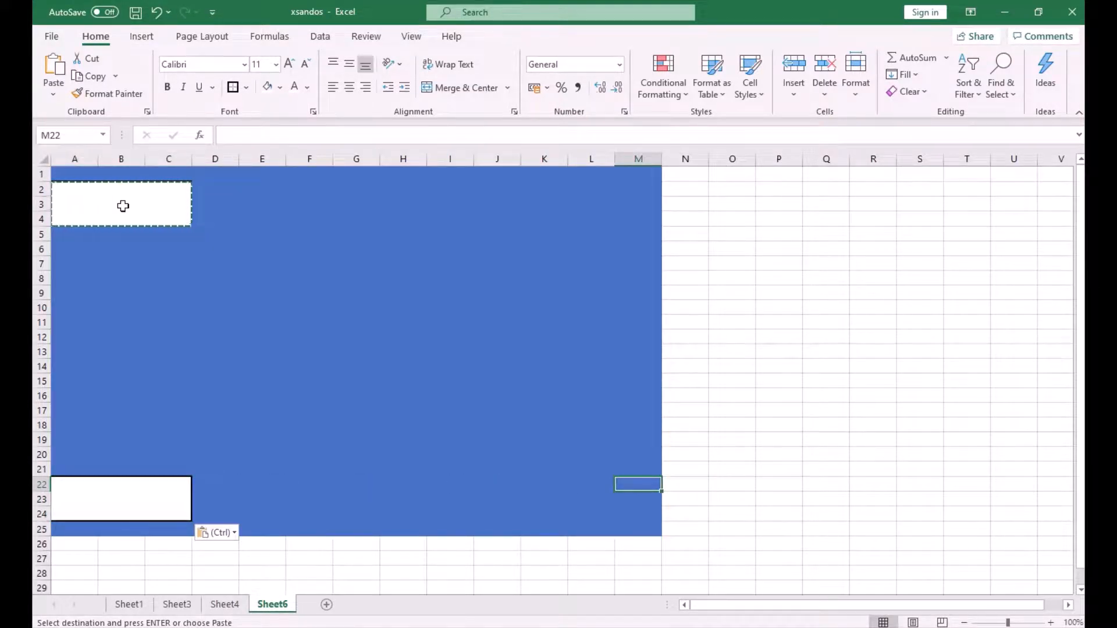
key("Left")
key("Left")
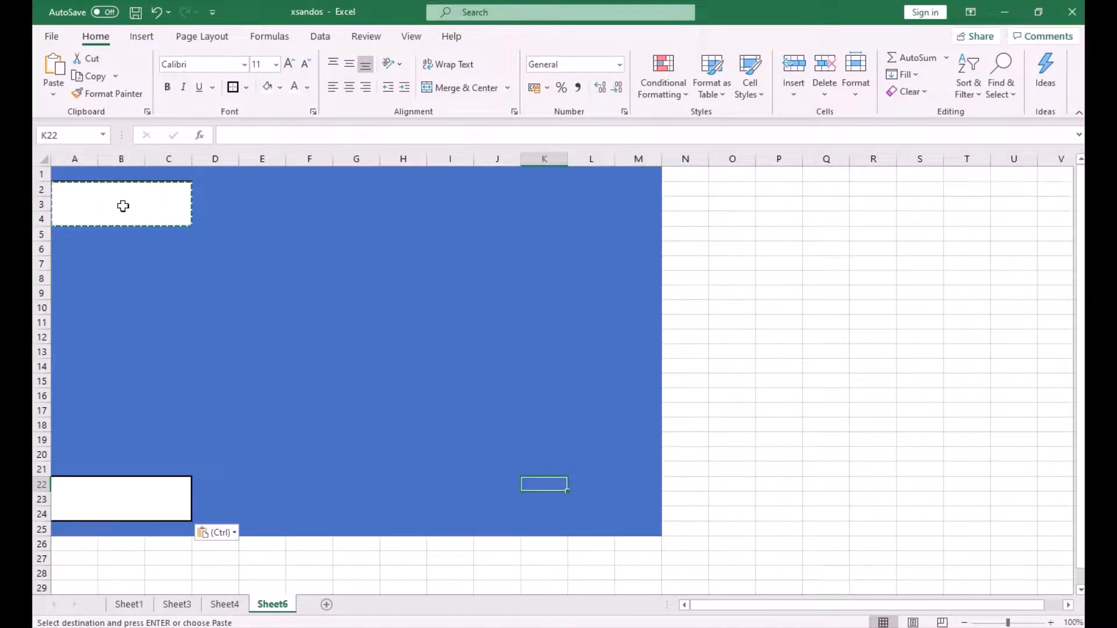
key("ctrl+v")
- Paste another copy of the block at cell K2
key("Up")
key("Up")
key("Up")
key("Up")
key("Up")
key("Up")
key("Up")
key("Up")
key("Up")
key("Up")
key("Up")
key("Up")
key("Up")
key("Up")
key("Up")
key("Up")
key("Up")
key("Up")
key("Up")
key("Up")
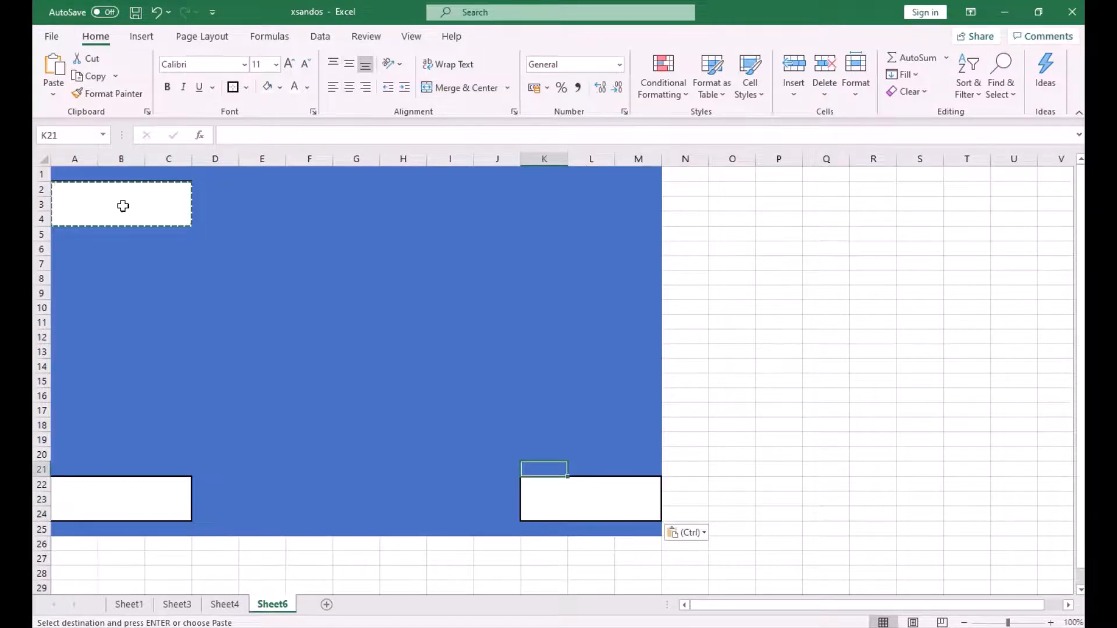
key("Down")
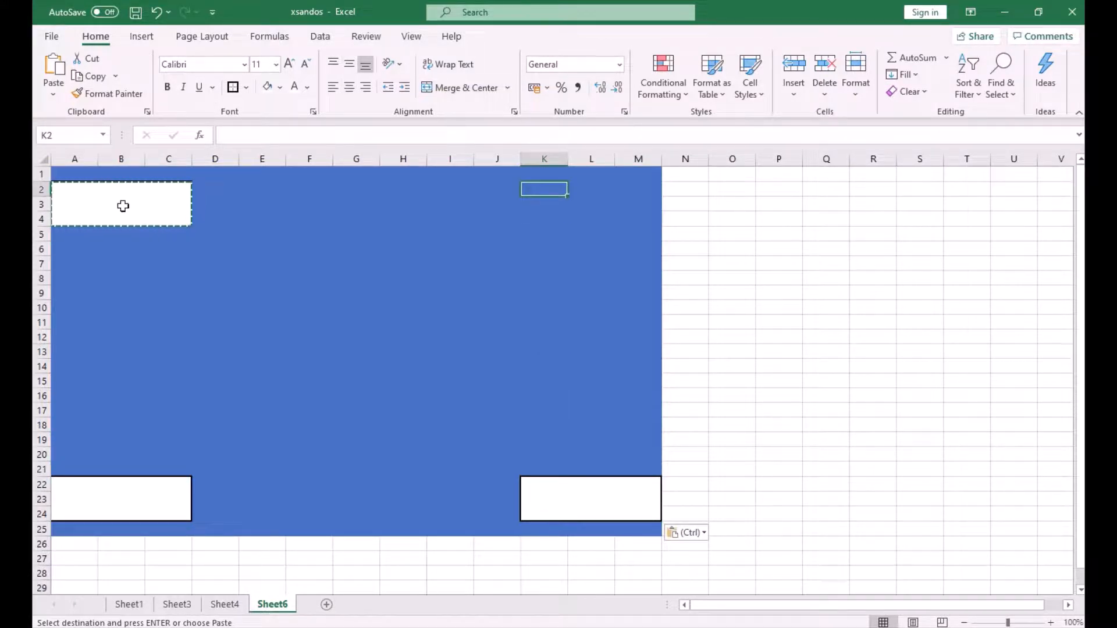
key("ctrl+v")
- Paste copies of the block in row 7 at D7, G7 and J7
key("Left")
key("Left")
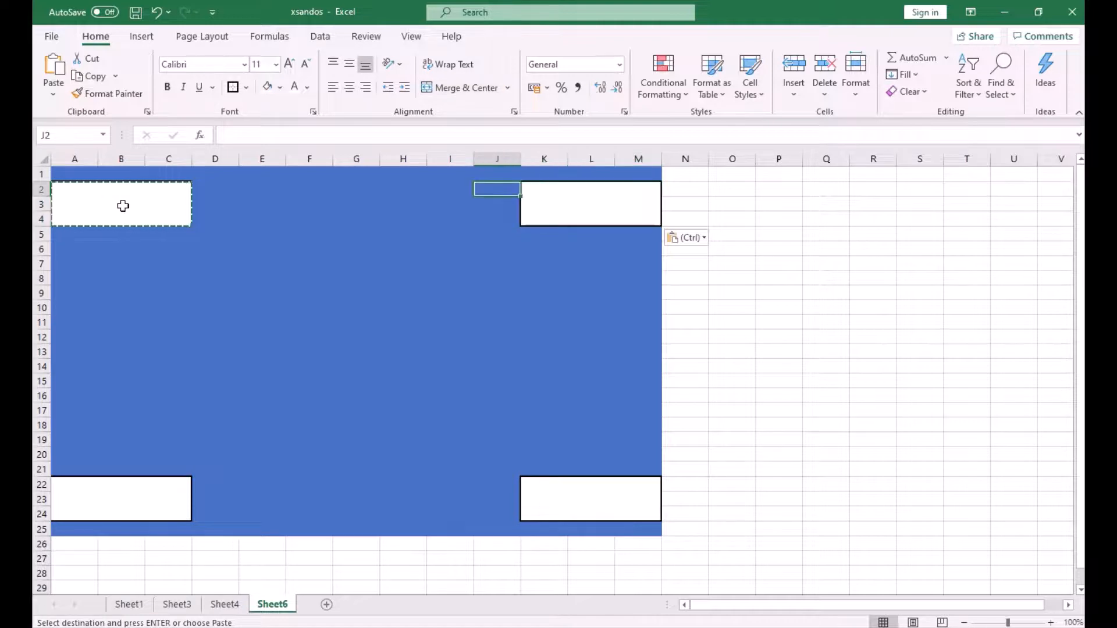
key("Down")
key("Down")
key("Left")
key("Left")
key("Left")
key("Left")
key("Down")
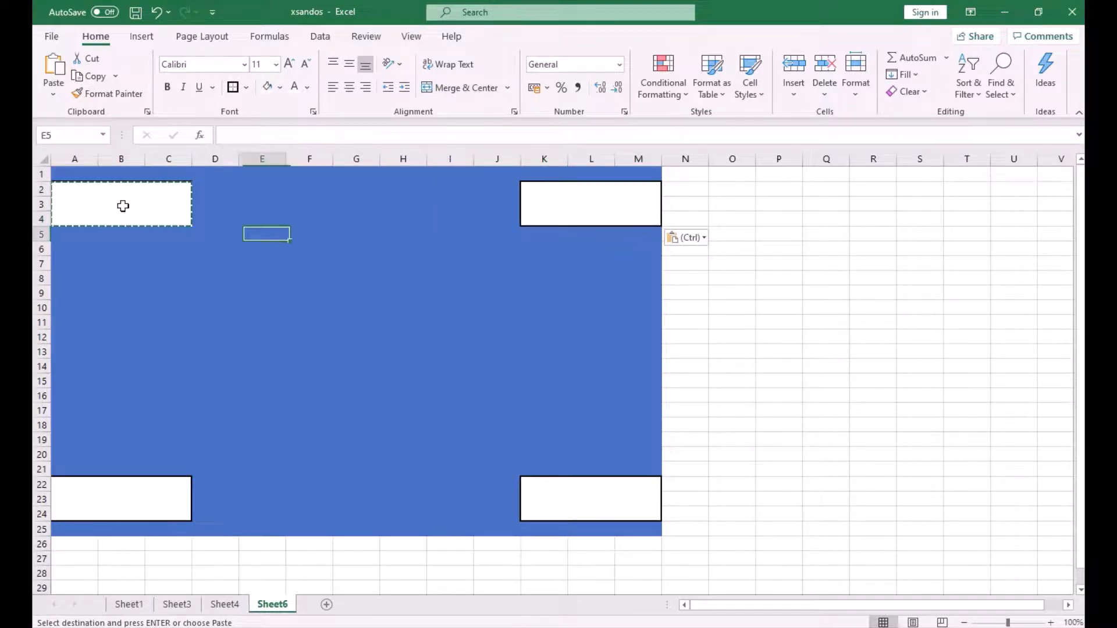
key("Left")
key("Down")
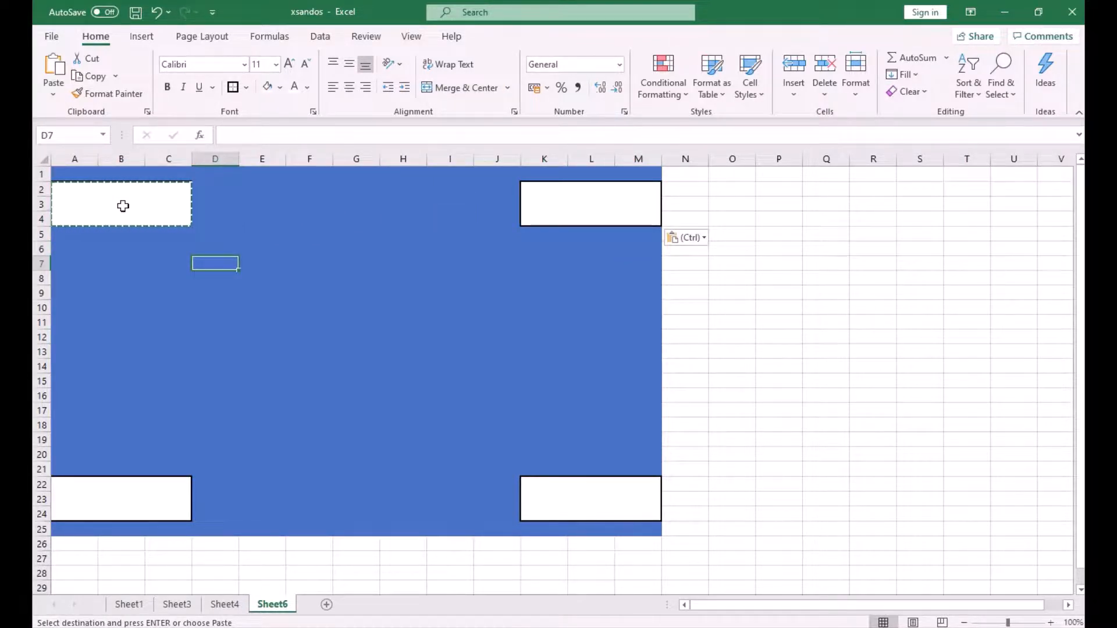
key("ctrl+v")
key("Right")
key("ctrl+v")
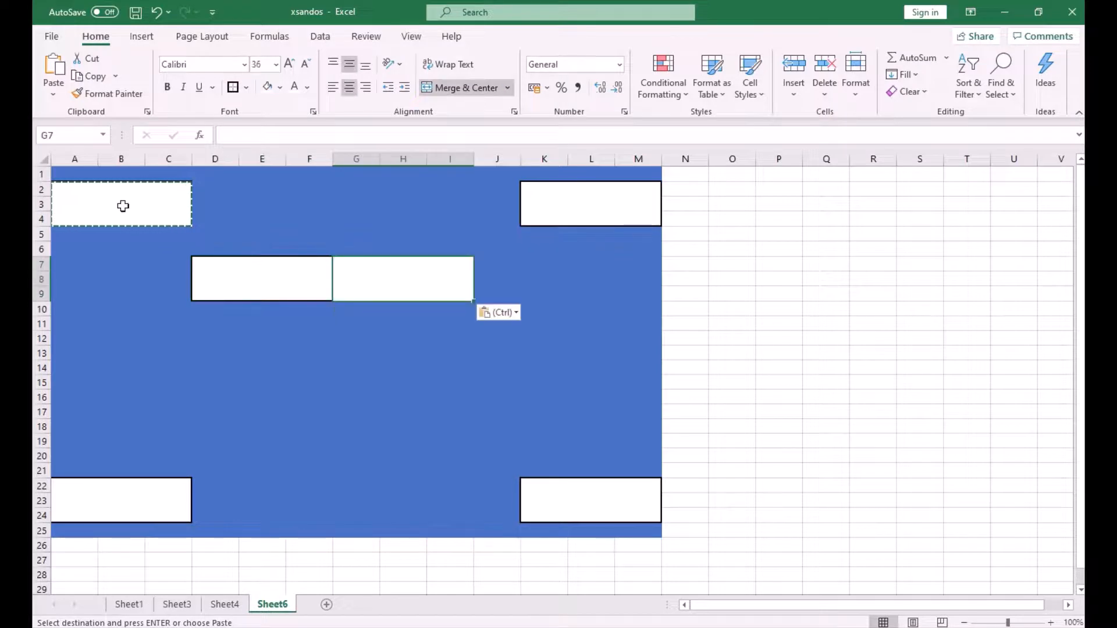
key("Right")
key("ctrl+v")
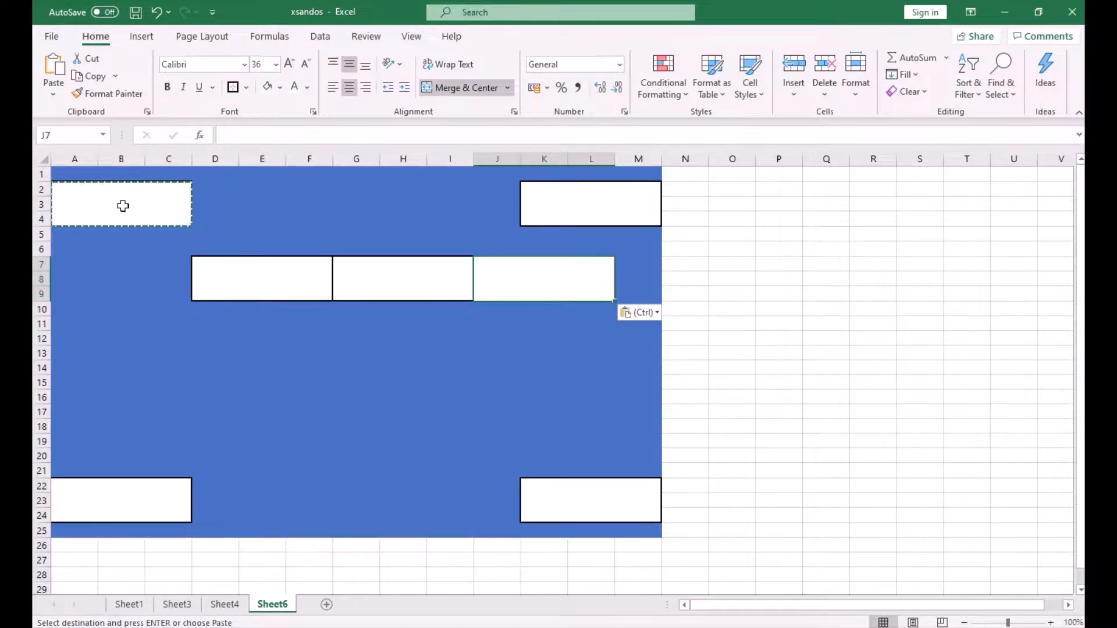
- Undo the row 7 pastes and a stray Z entry in D7
key("ctrl+z")
key("Left")
key("ctrl+z")
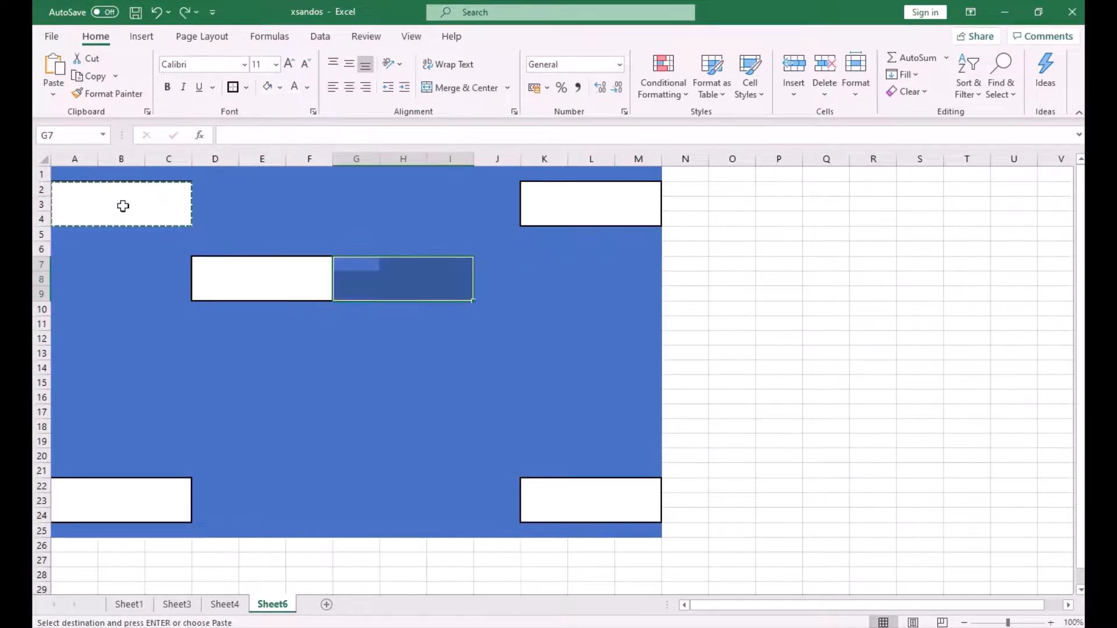
key("Left")
type("Z")
key("Left")
key("Right")
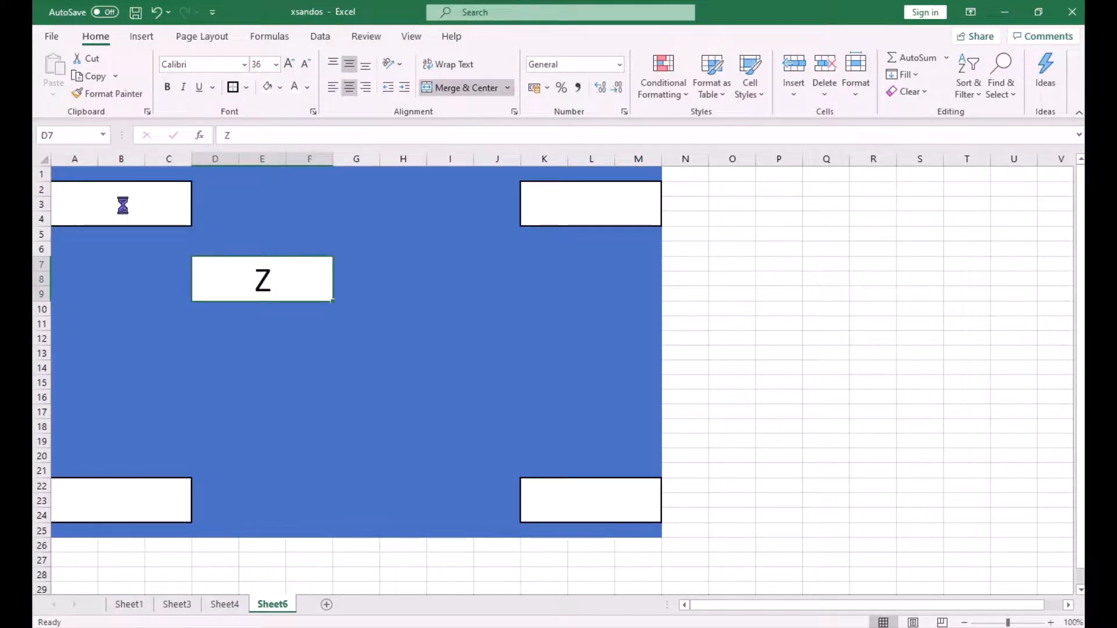
key("ctrl+z")
key("Left")
key("Right")
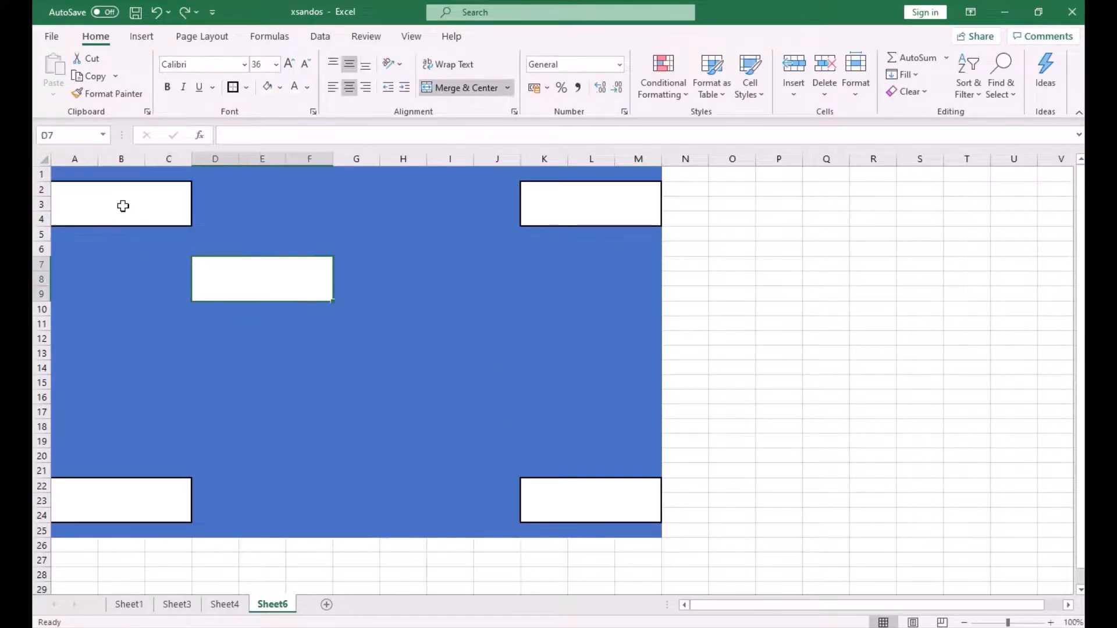
key("ctrl+z")
- Paste a row of three blocks at C7, F7 and I7
key("Left")
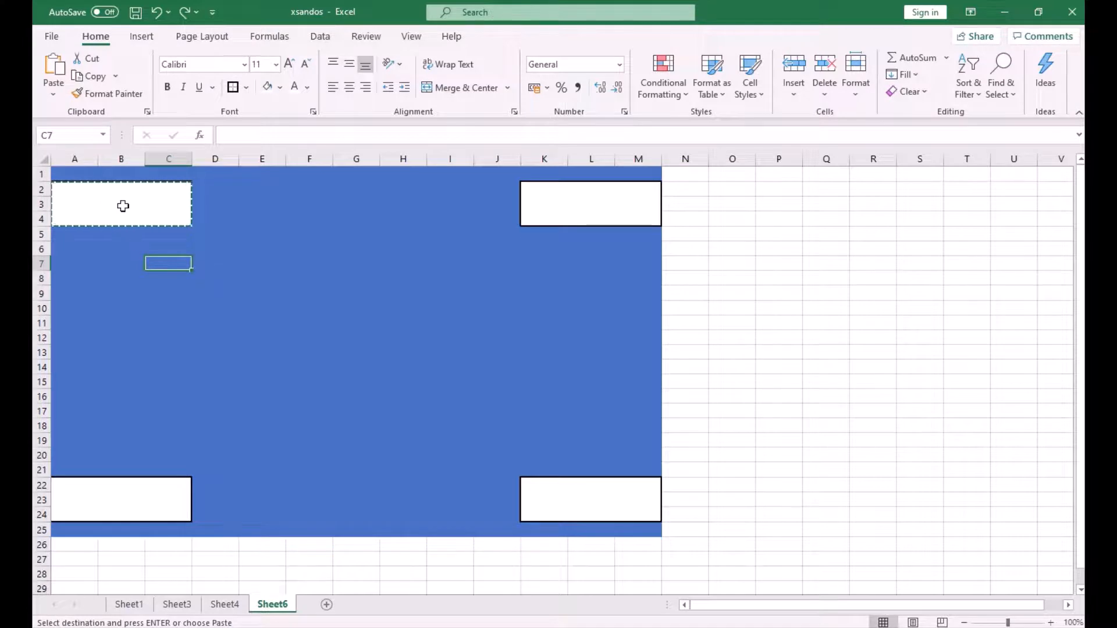
key("Left")
key("Right")
key("ctrl+v")
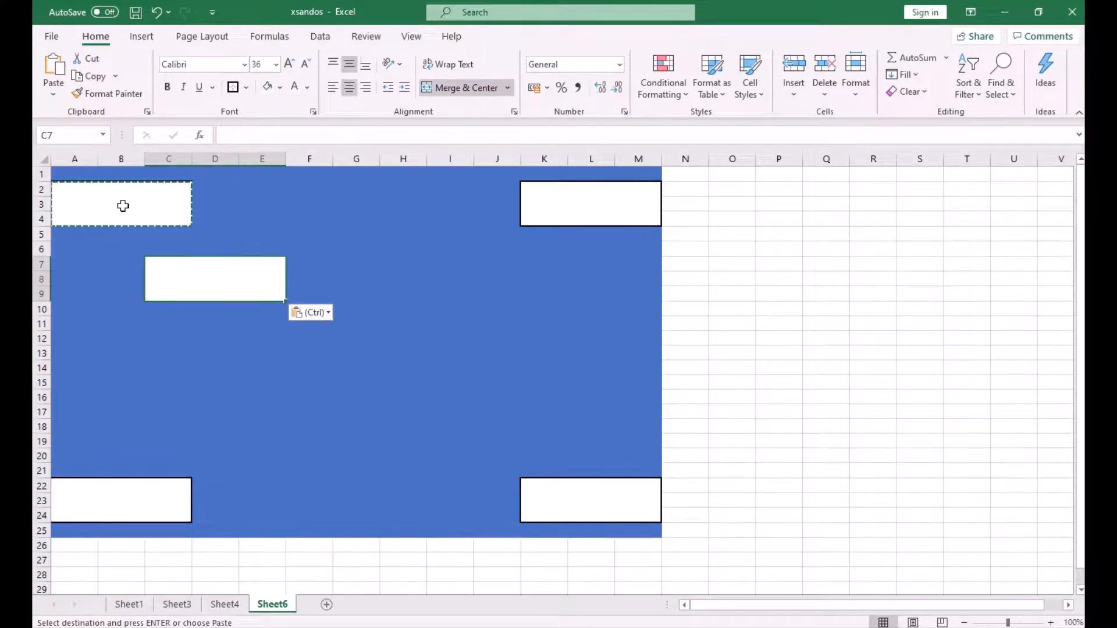
key("Right")
key("ctrl+v")
key("Right")
key("ctrl+v")
- Paste the block at I10, copy it, and paste again at I13
key("Down")
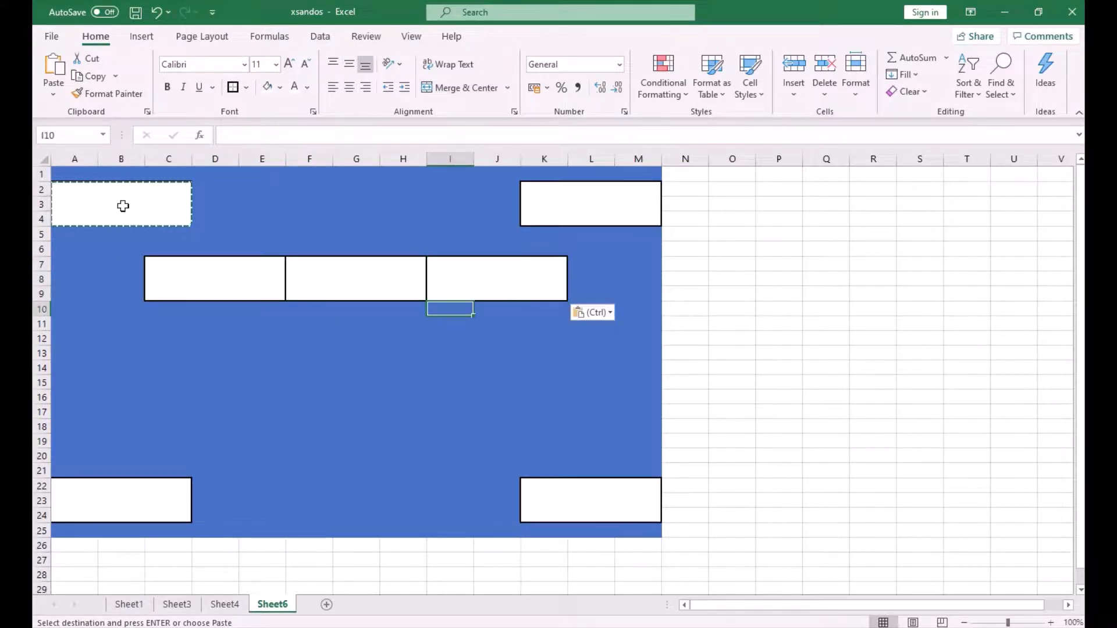
key("ctrl+v")
key("ctrl+c")
key("Down")
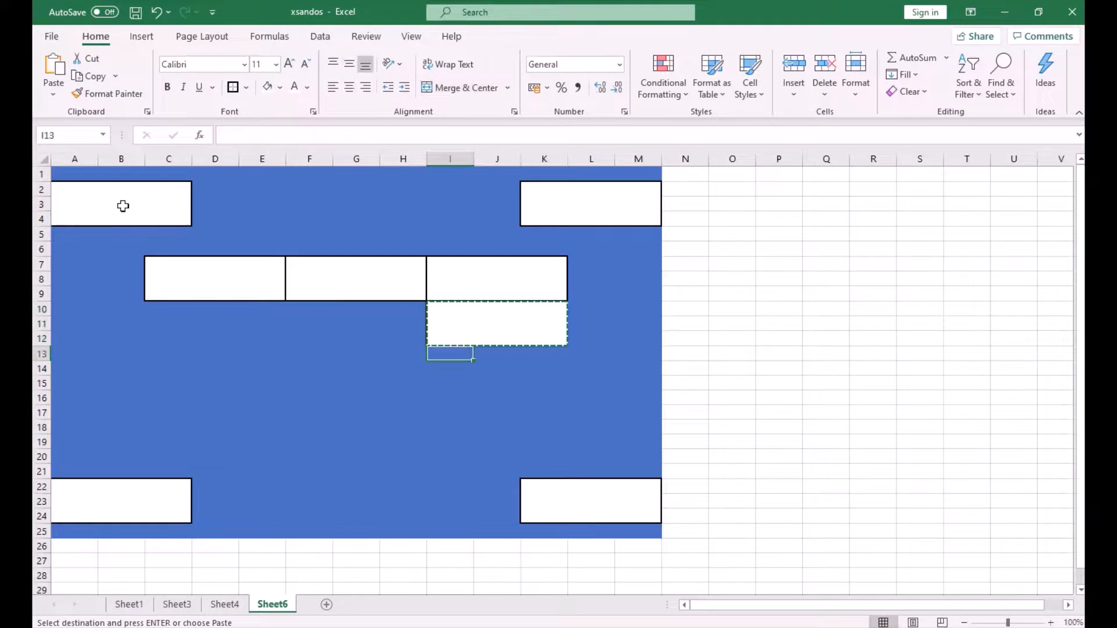
key("ctrl+v")
- Paste another copy of the block at cell F13
key("Left")
key("Left")
key("Left")
key("Left")
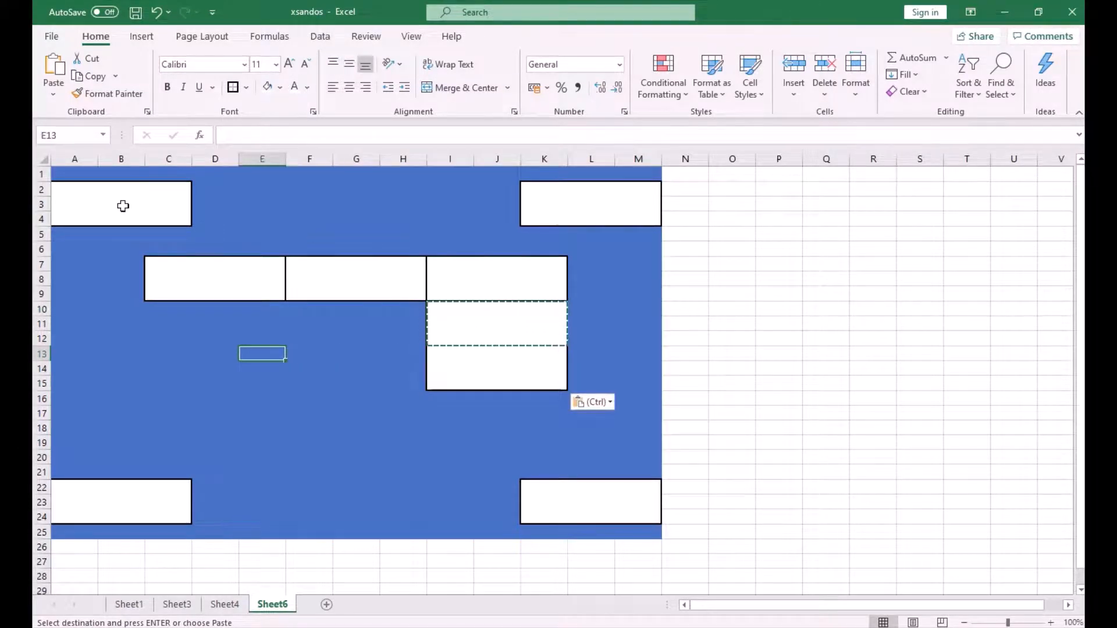
key("Right")
key("ctrl+v")
key("Left")
key("Left")
key("Left")
key("Left")
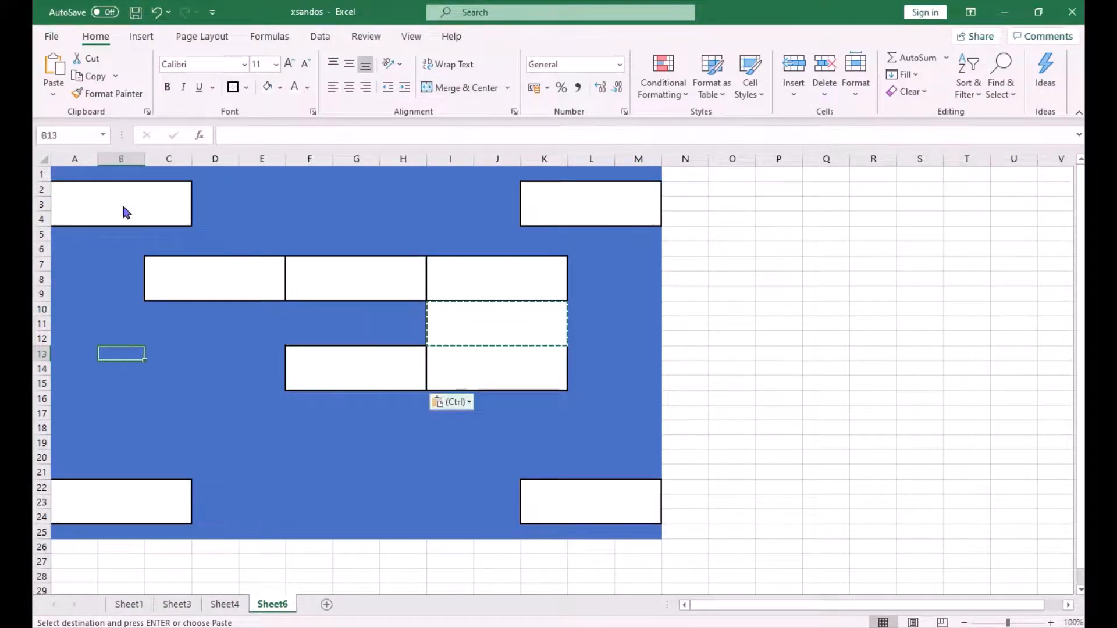
- Paste another copy of the block at cell C13
key("ctrl")
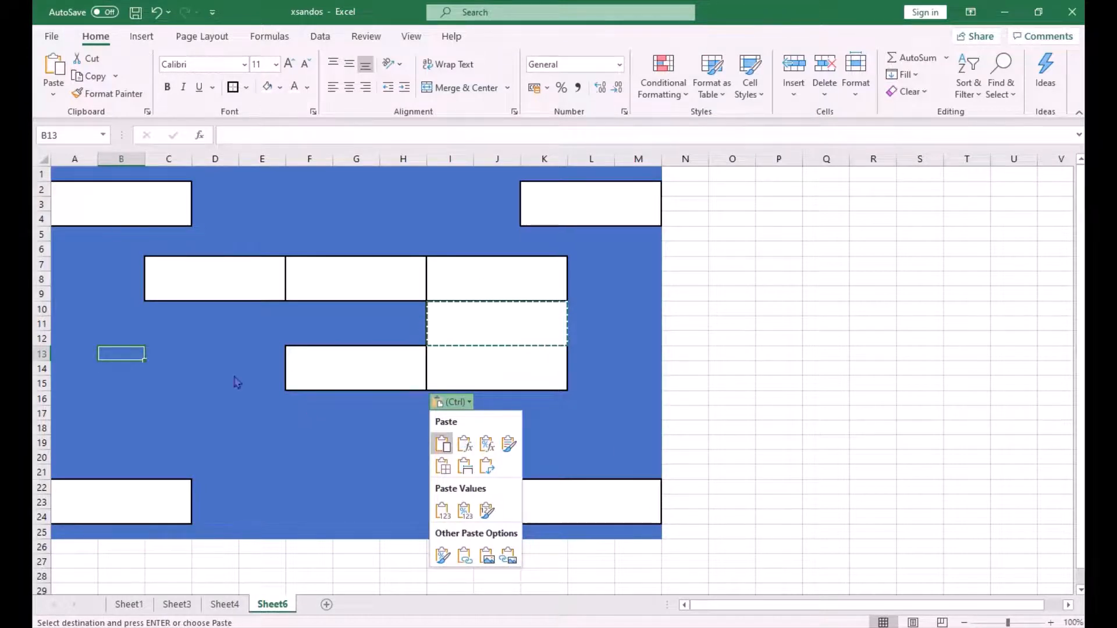
key("Escape")
key("Right")
key("Right")
key("Left")
key("Left")
key("Right")
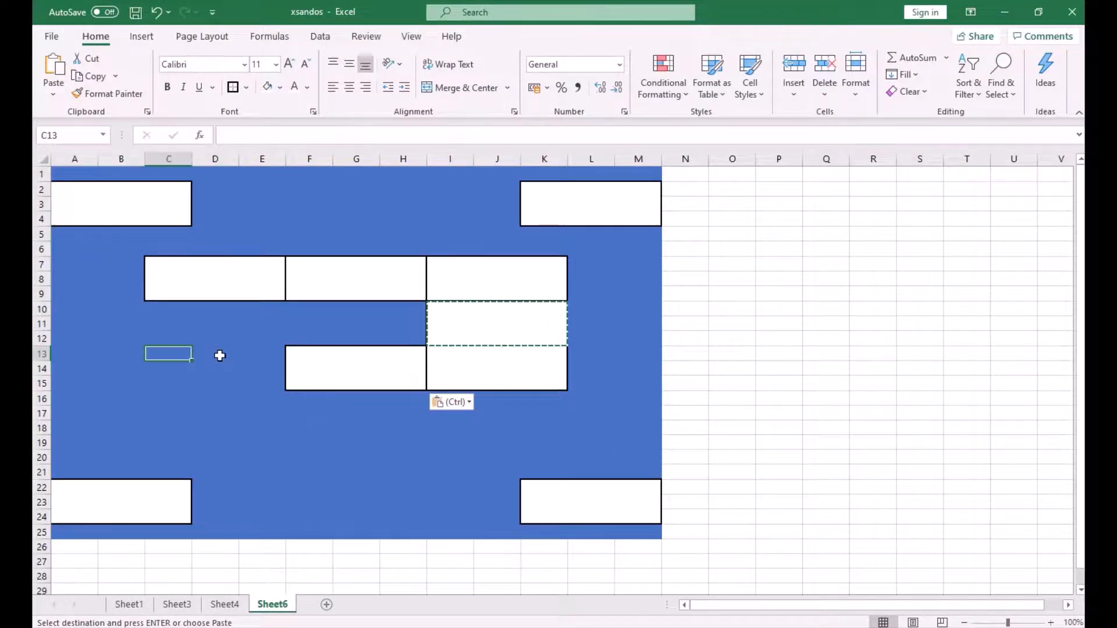
key("ctrl+v")
key("Up")
key("Up")
key("Up")
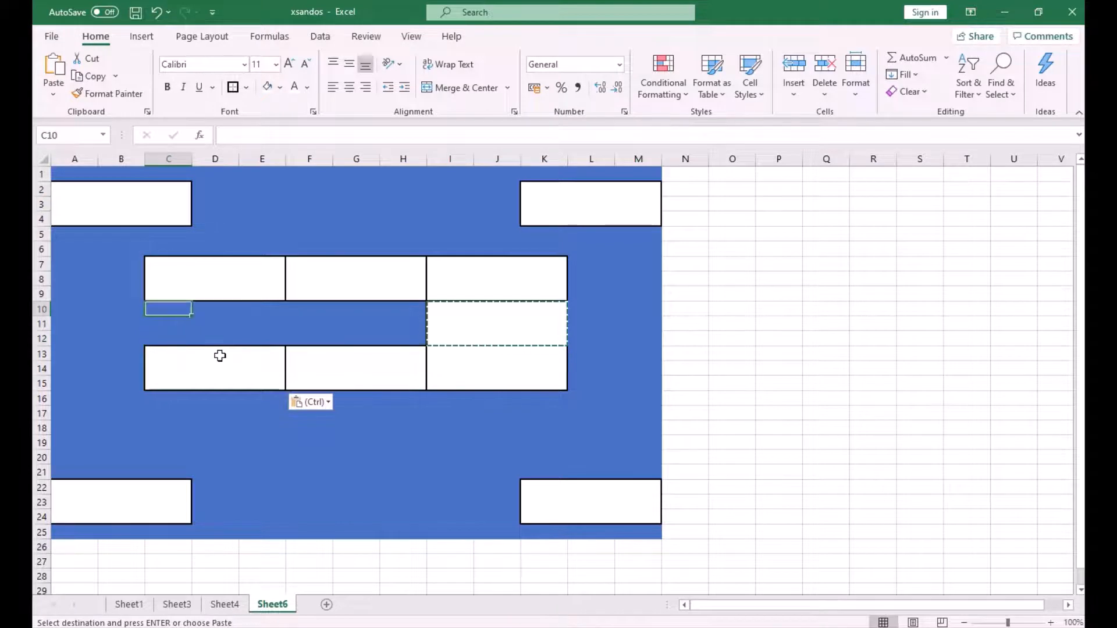
type("V")
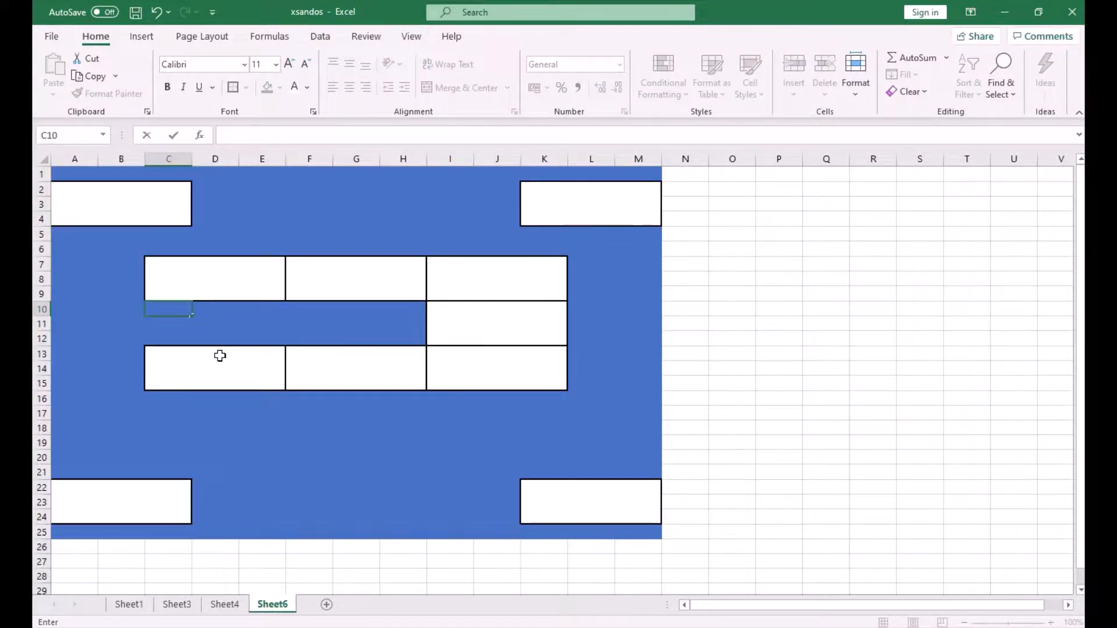
key("Escape")
- Copy the block at C13 and paste it at C10 and F10 to complete the grid
key("Down")
key("Down")
key("Down")
key("ctrl+c")
key("Up")
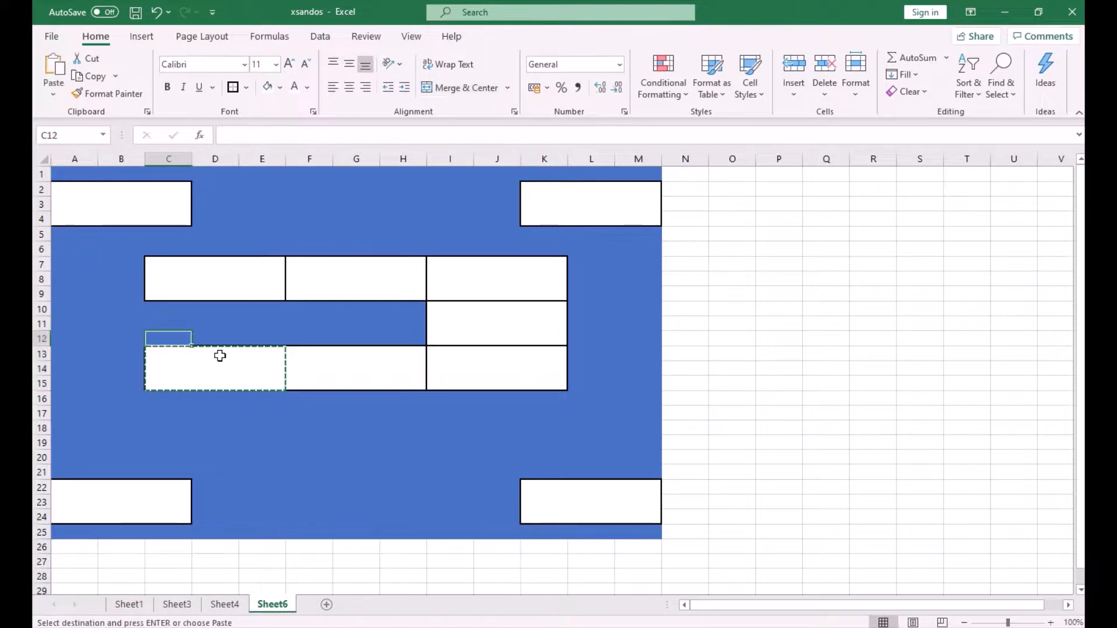
key("Up")
key("Up")
key("ctrl+v")
key("Right")
key("ctrl+v")
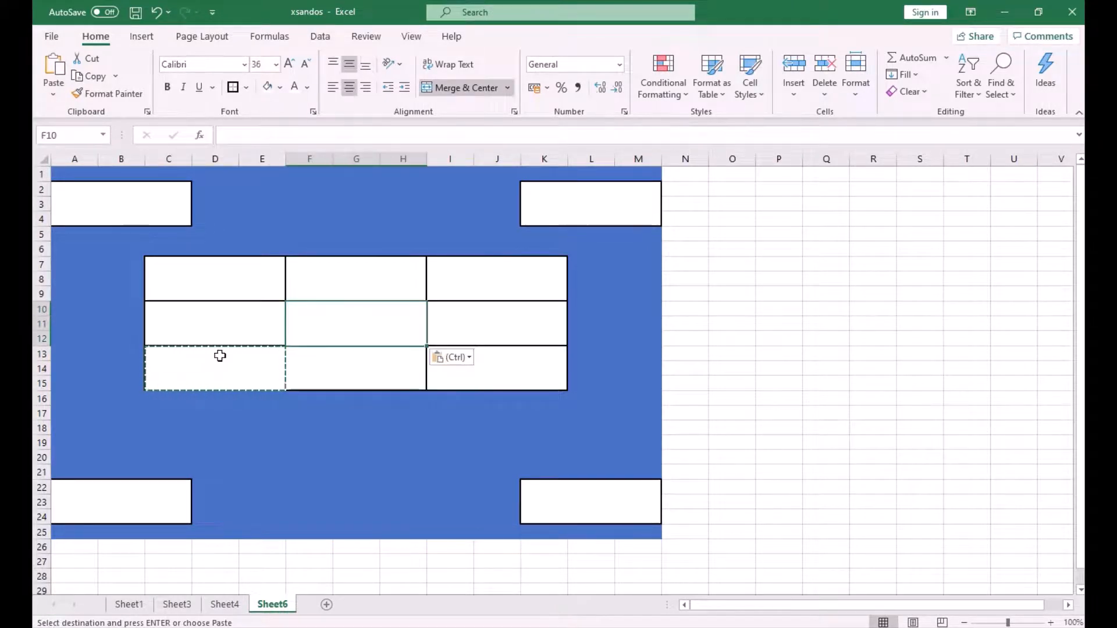
- Select the nine grid blocks from C7 to I13 and set their font colour to black
left_click(324, 401)
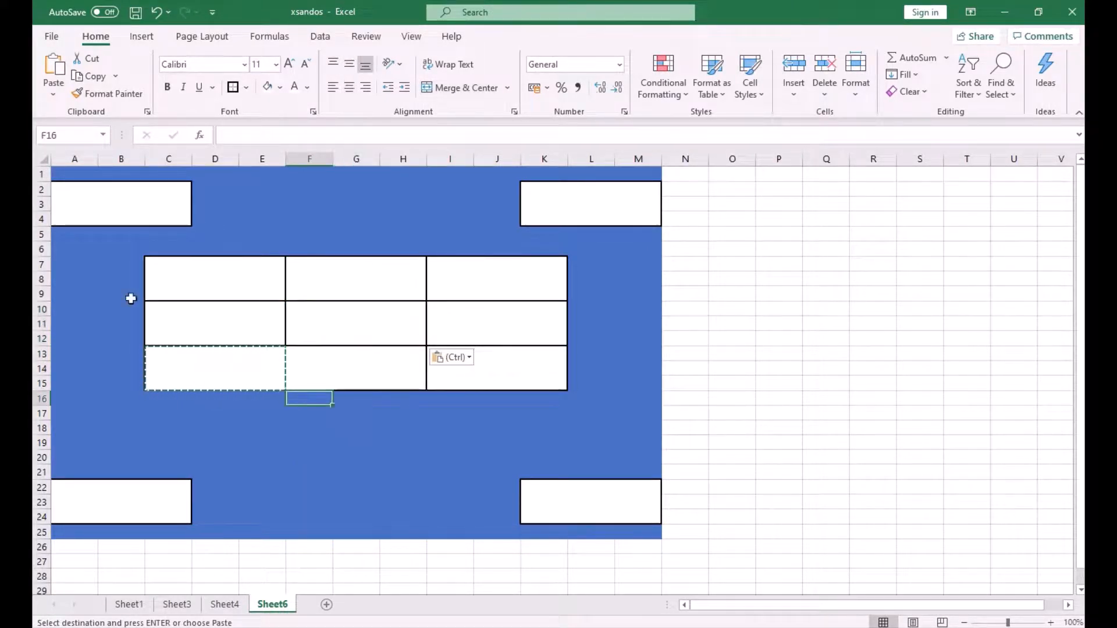
left_click(111, 200)
left_click(217, 280)
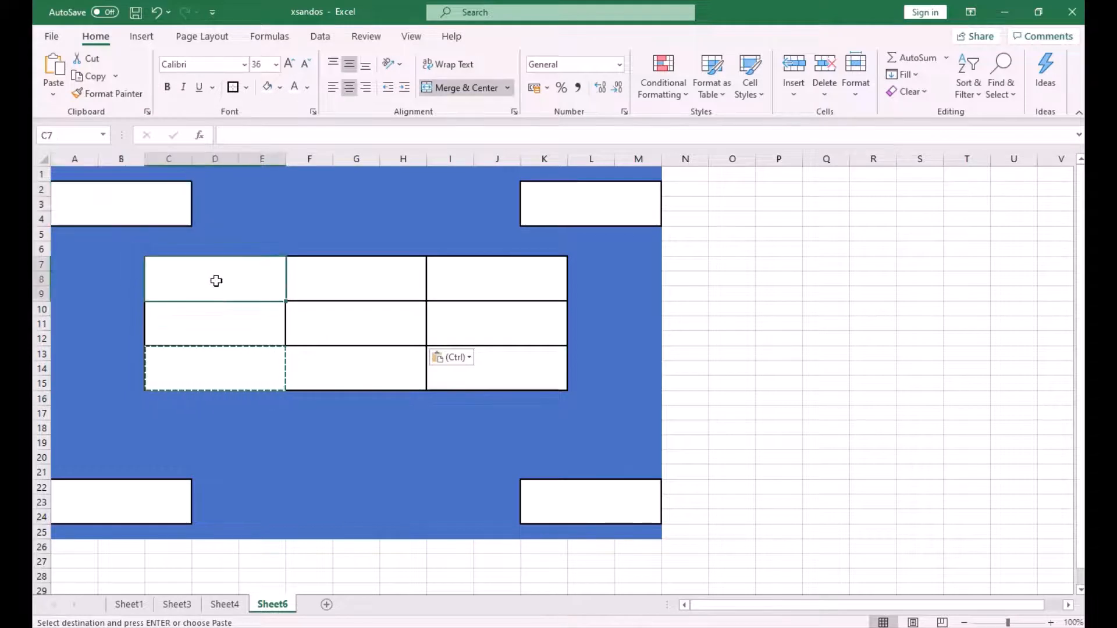
left_click(443, 369, "shift")
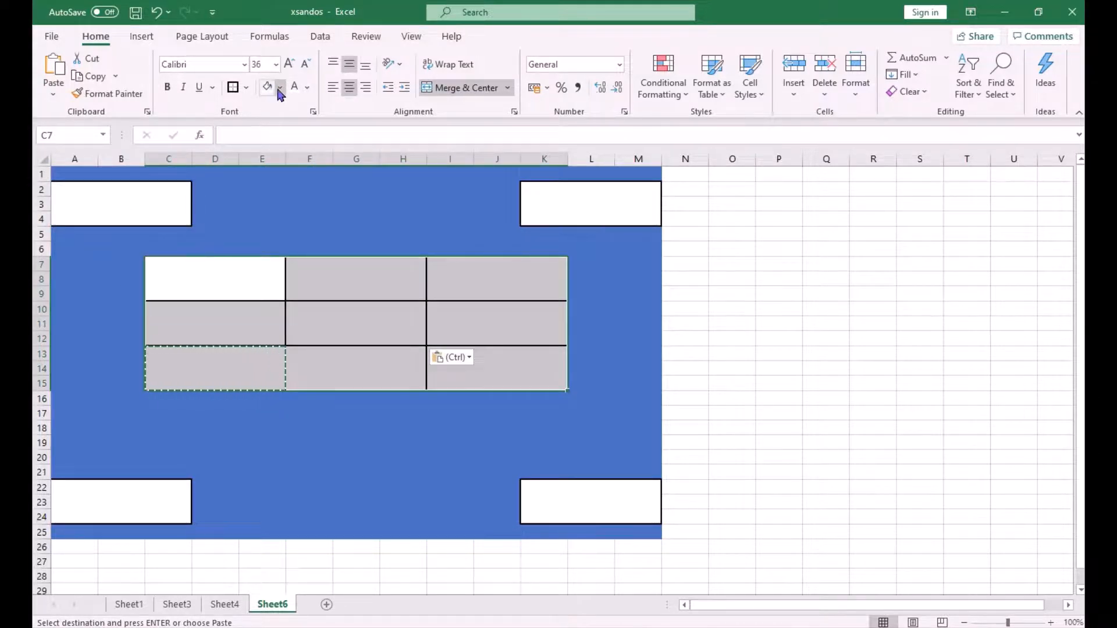
left_click(307, 87)
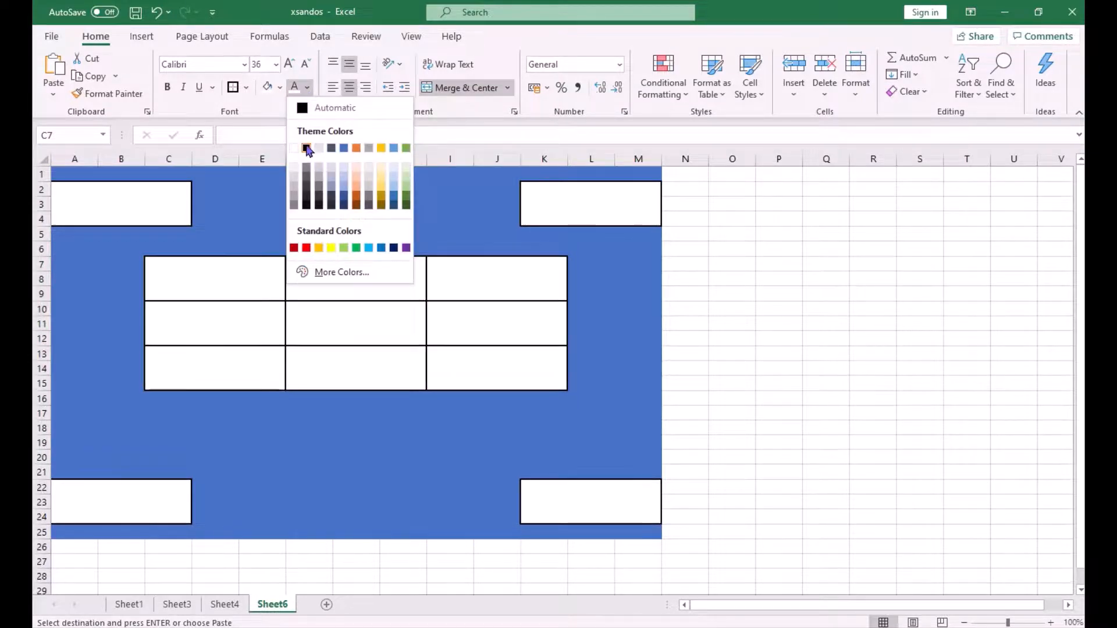
left_click(306, 148)
- Set the A2 block's font colour to red and the K2 block's font colour to blue
left_click(136, 194)
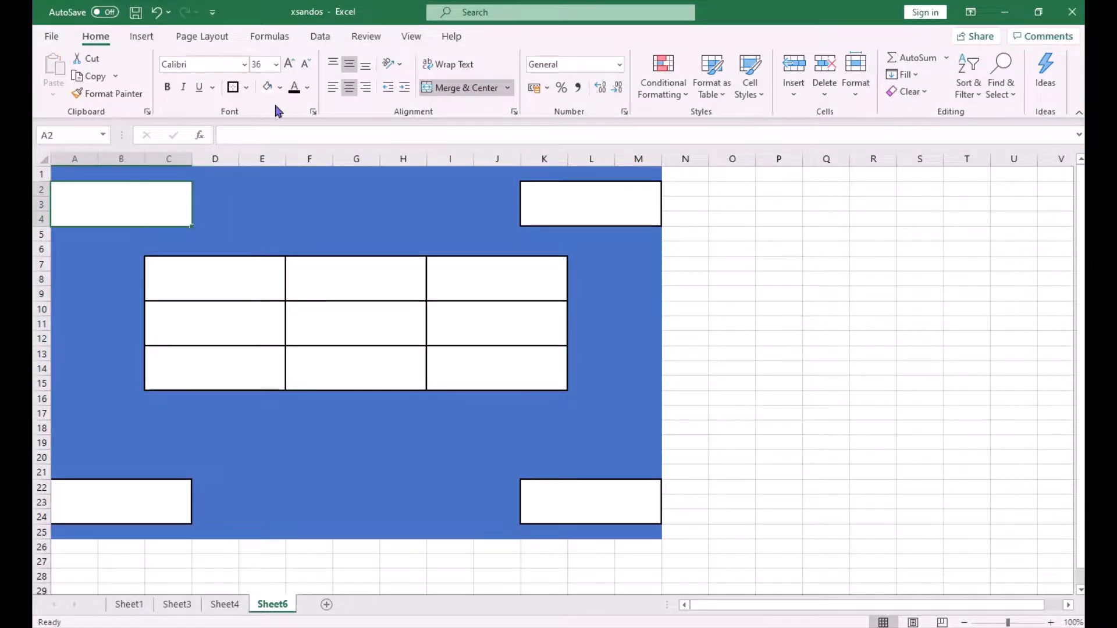
left_click(307, 89)
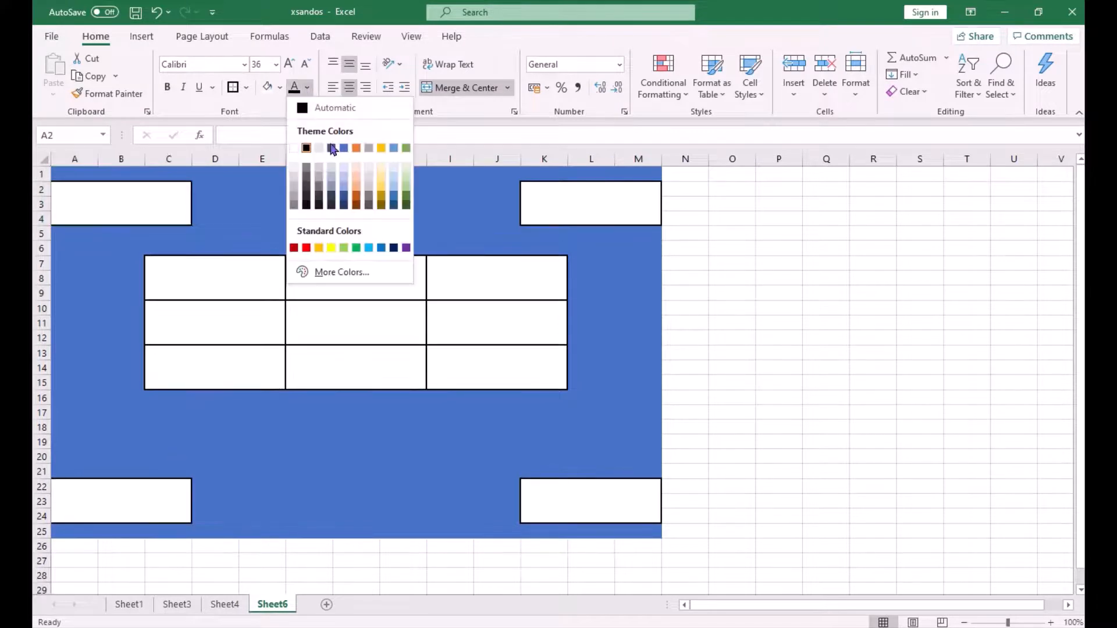
left_click(307, 249)
left_click(546, 203)
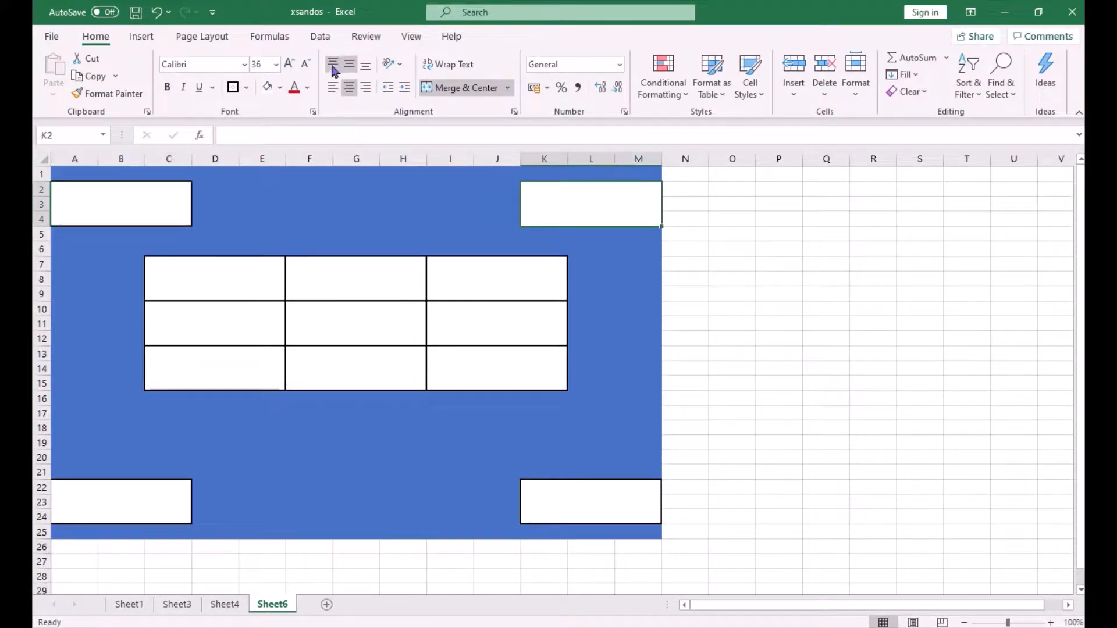
left_click(308, 88)
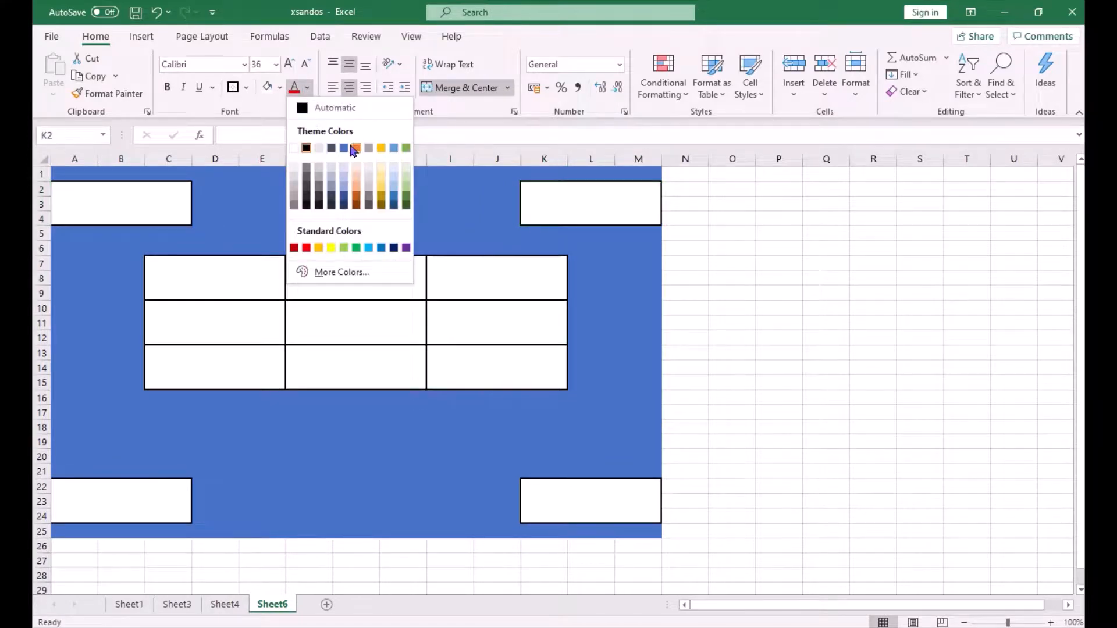
left_click(343, 149)
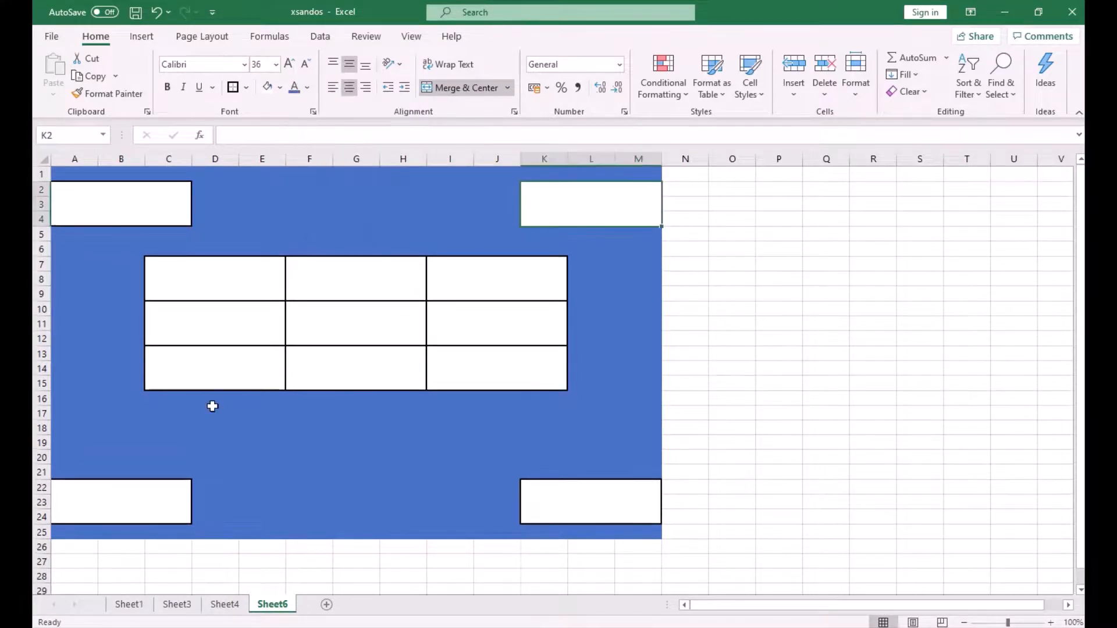
- Set the A22 block's font colour to light green and the K22 block's font colour to blue
left_click(127, 489)
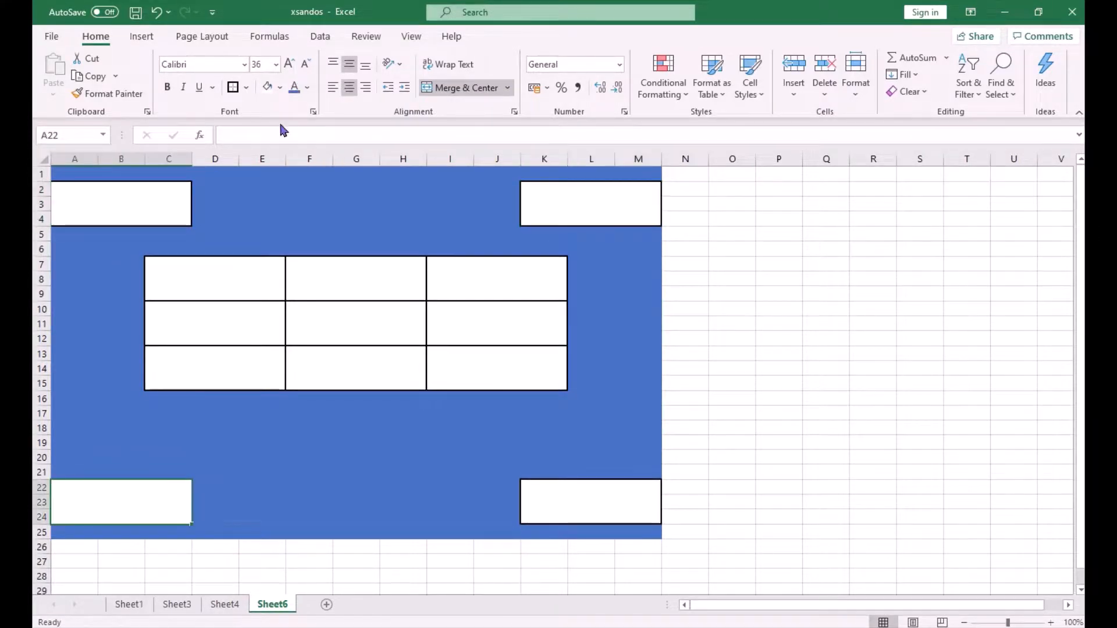
left_click(308, 91)
left_click(344, 252)
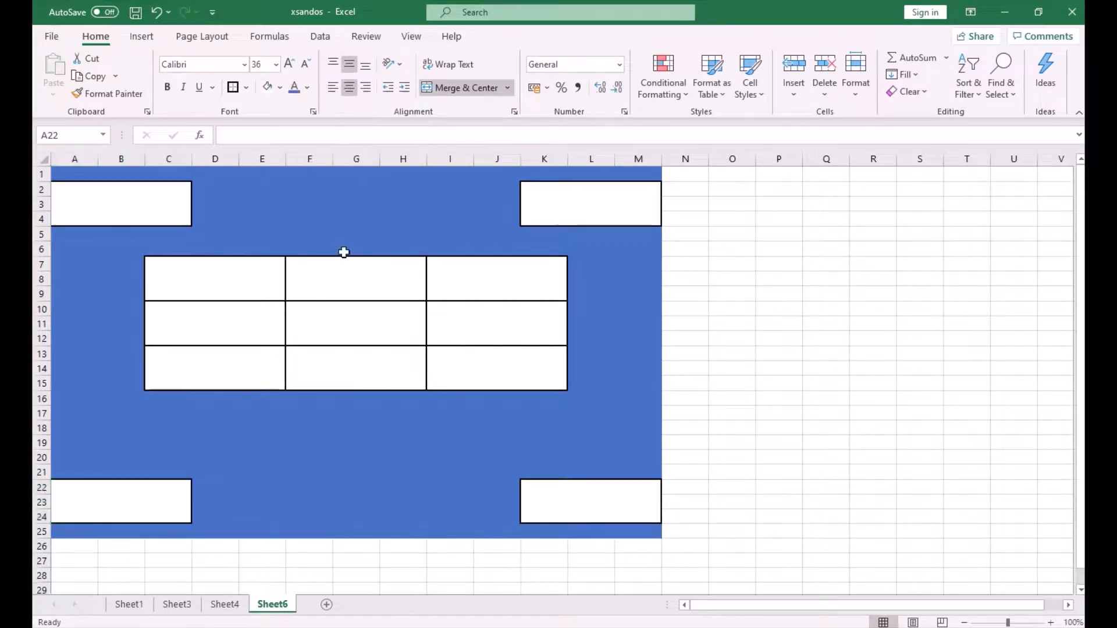
left_click(568, 501)
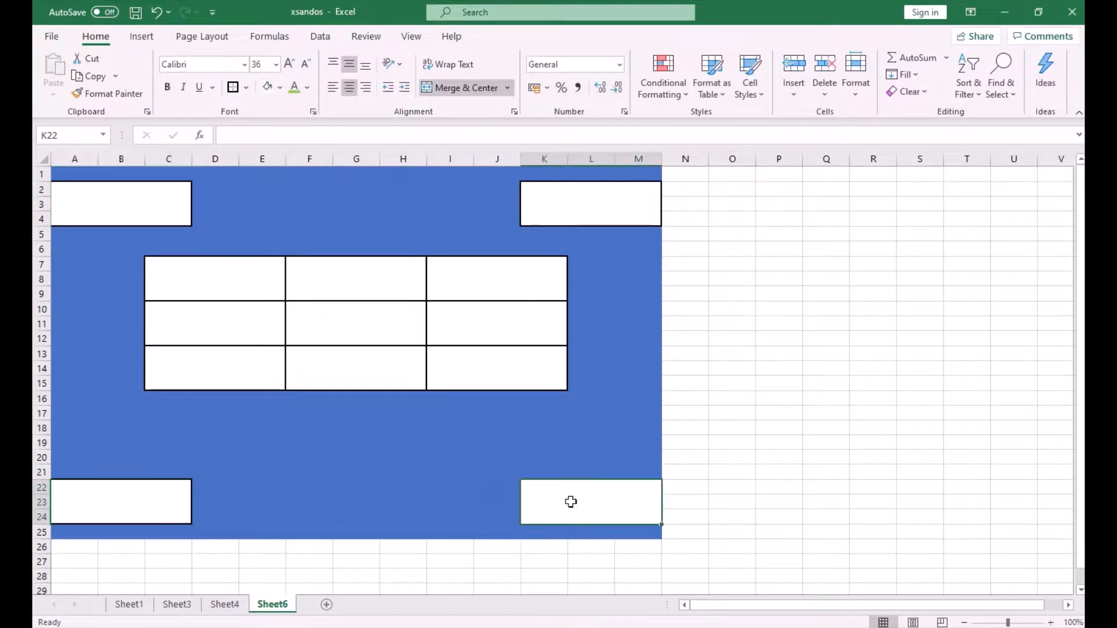
left_click(308, 89)
left_click(381, 248)
- Enter x'S as the label in the A2 block
left_click(120, 193)
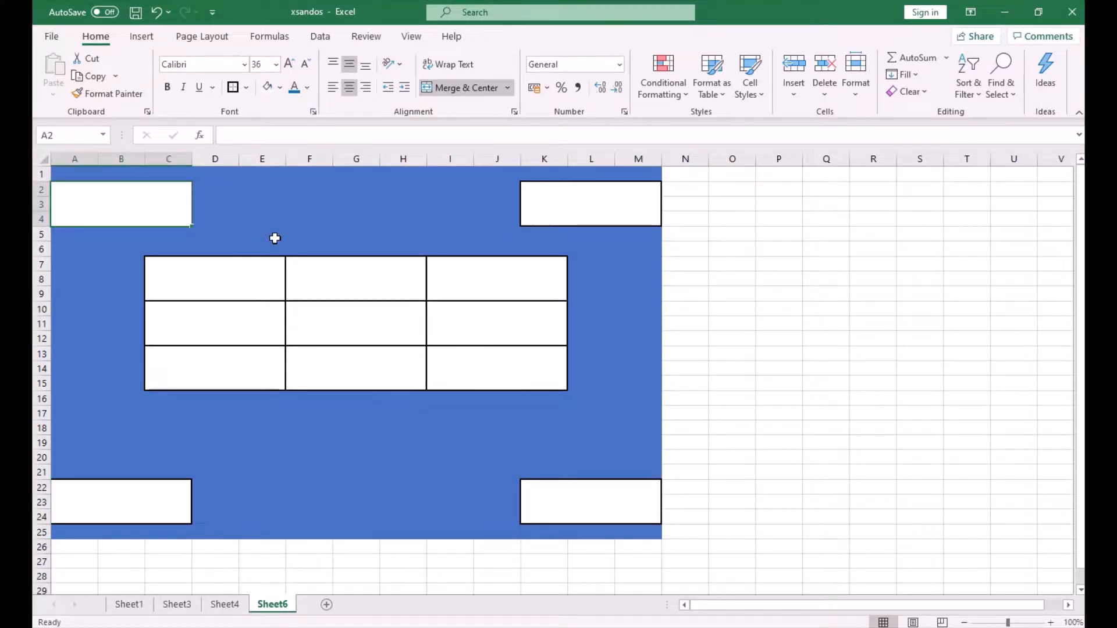
type("x'S")
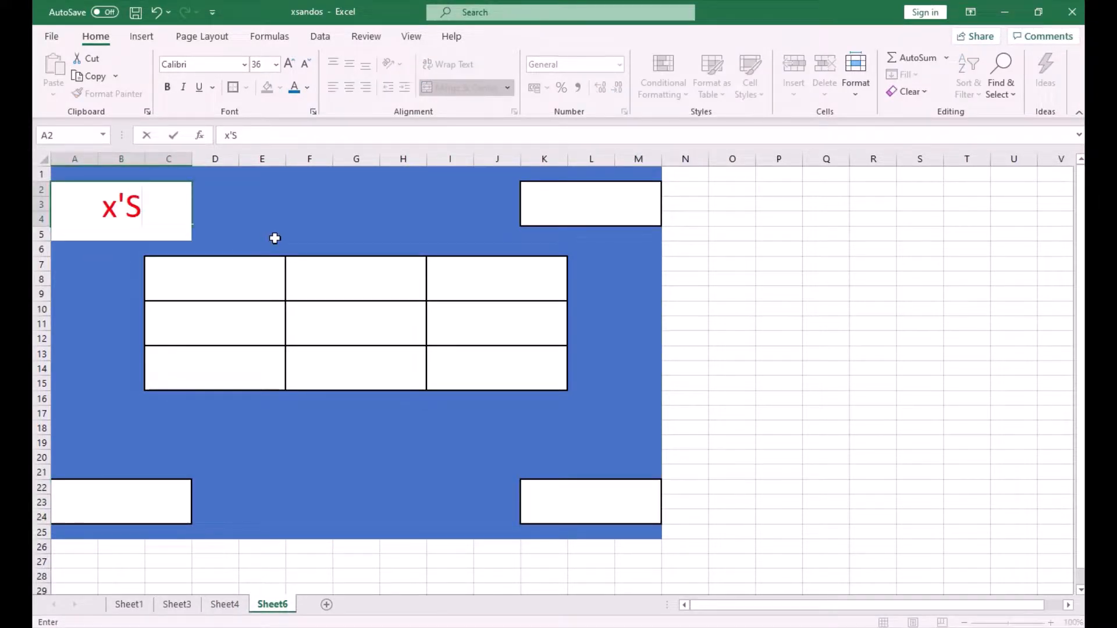
key("Right")
key("Right")
key("Right")
key("Right")
key("Right")
key("Right")
key("Right")
key("Right")
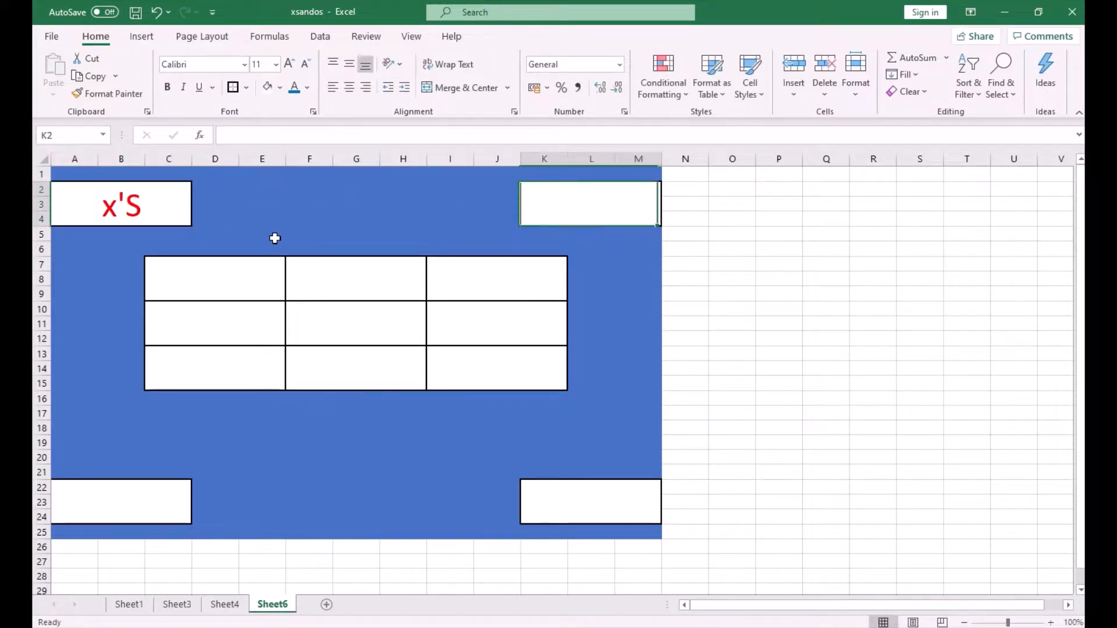
- Enter O'S as the label in the K2 block
type("o")
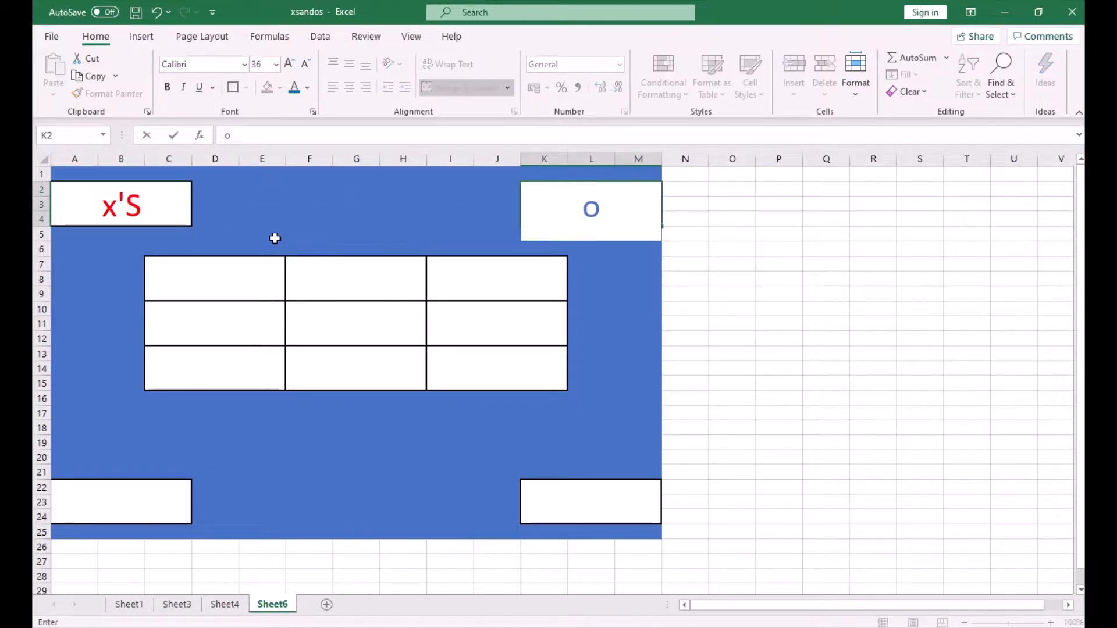
key("BackSpace")
type("O'S")
key("Return")
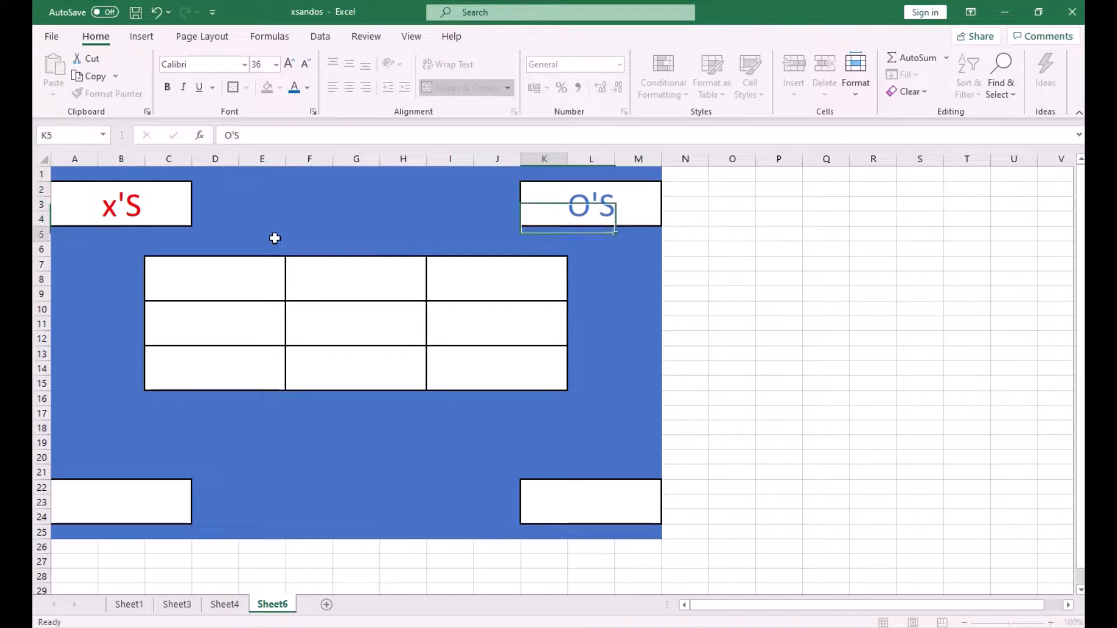
- Enter X in the C7 and F10 grid blocks
key("Down")
key("Down")
key("Down")
key("Down")
key("Down")
key("Down")
key("Down")
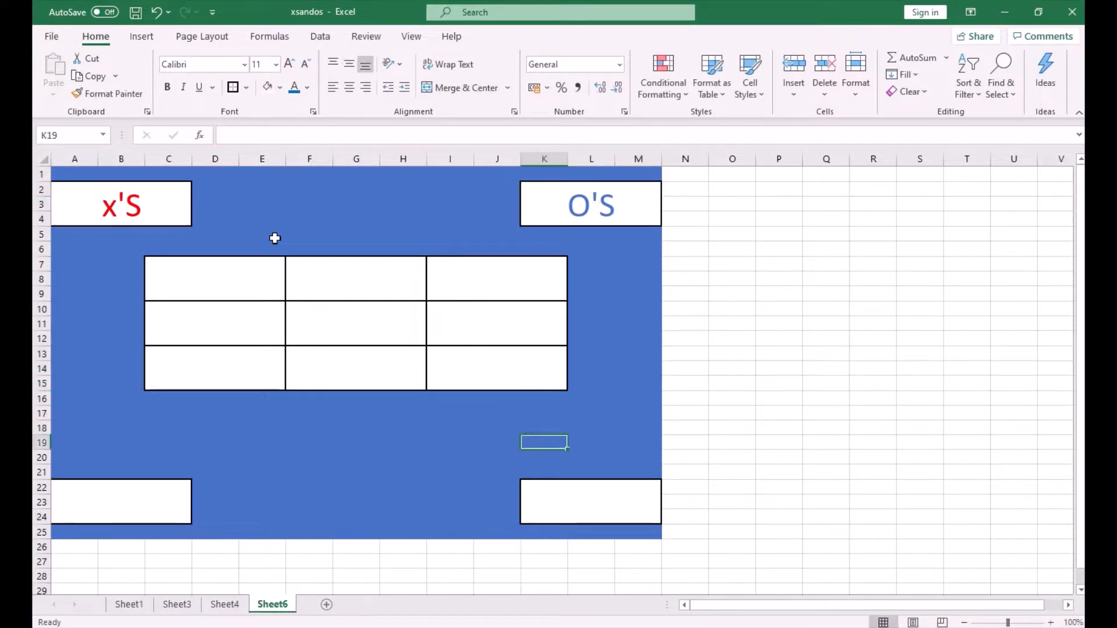
key("Up")
key("Left")
key("Up")
key("Left")
key("Left")
key("Up")
key("Up")
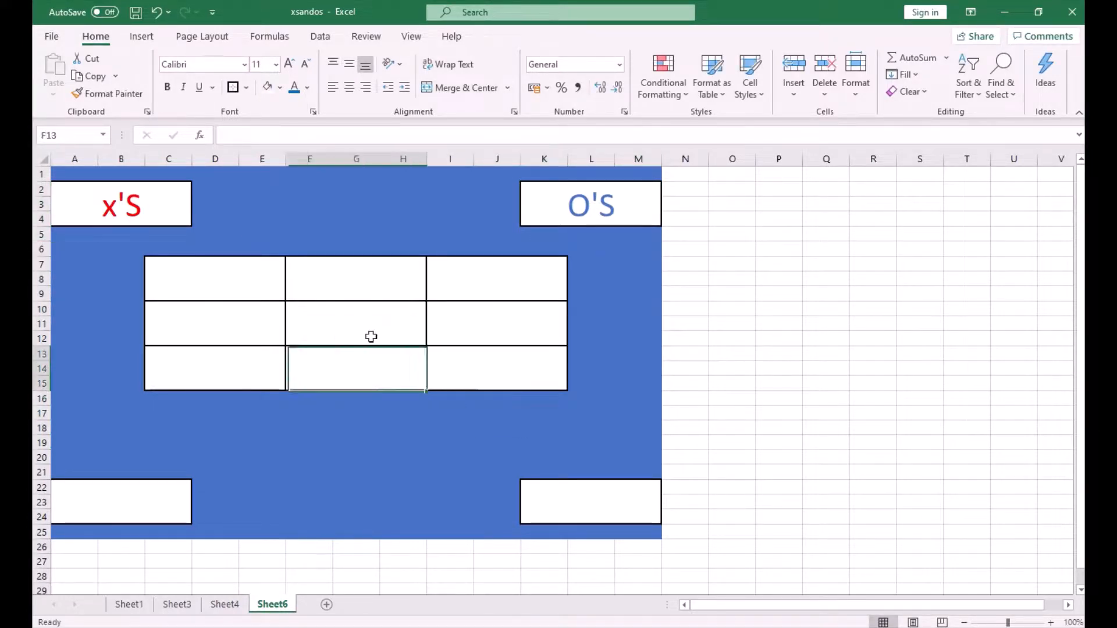
key("Left")
key("Up")
key("Up")
type("X")
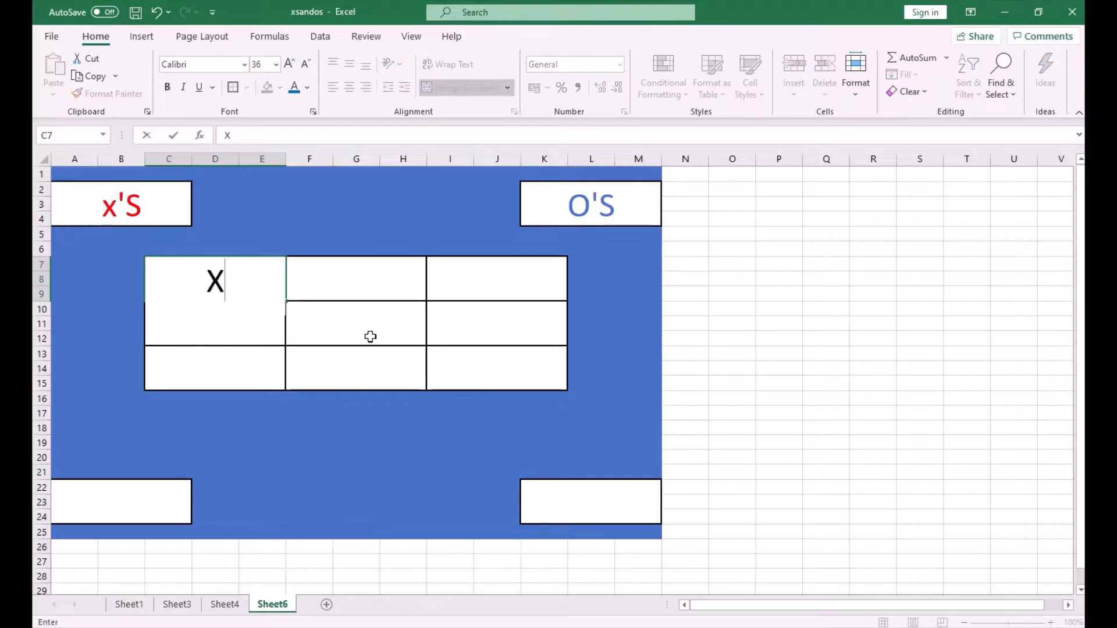
left_click(370, 337)
type("X")
- Enter X in the I13 grid block and O in the I7 grid block
key("Right")
key("Down")
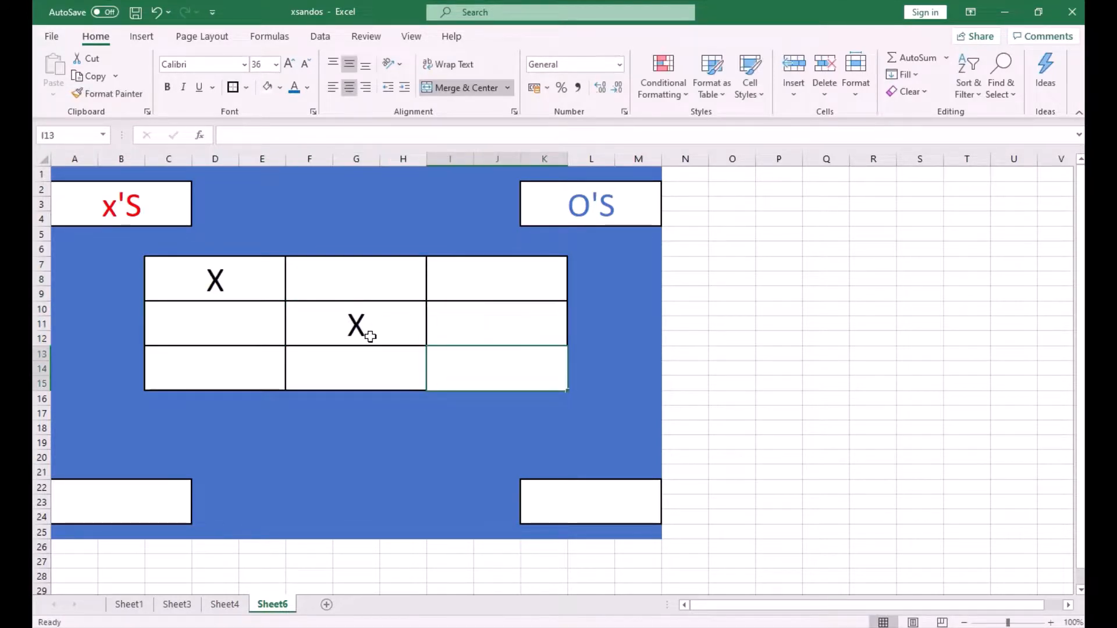
type("X")
key("Up")
key("Up")
type("O")
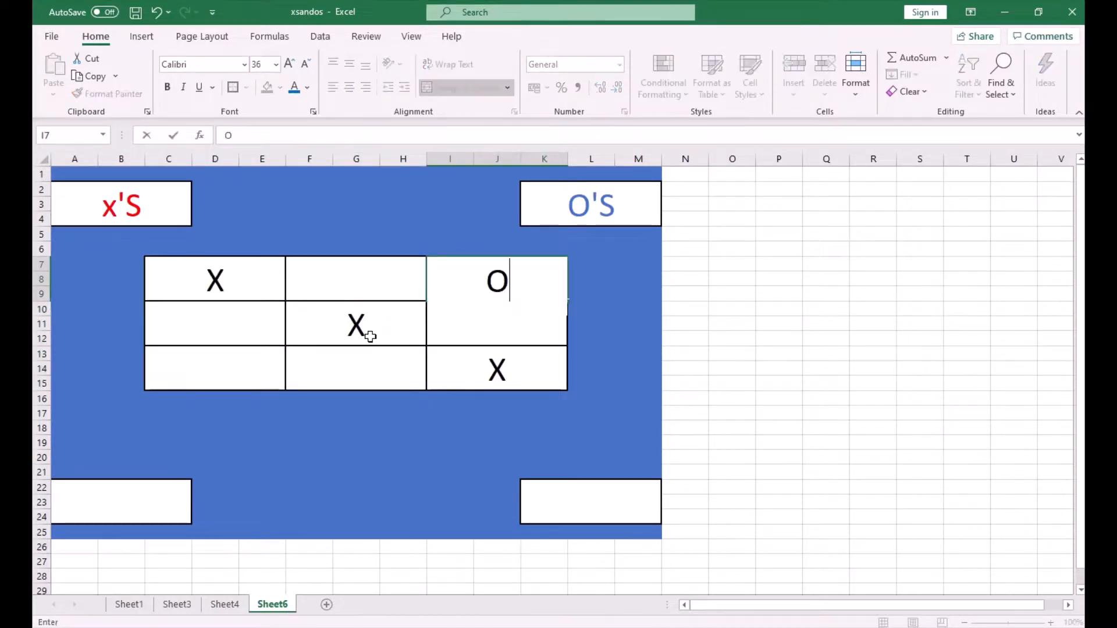
key("ctrl+Return")
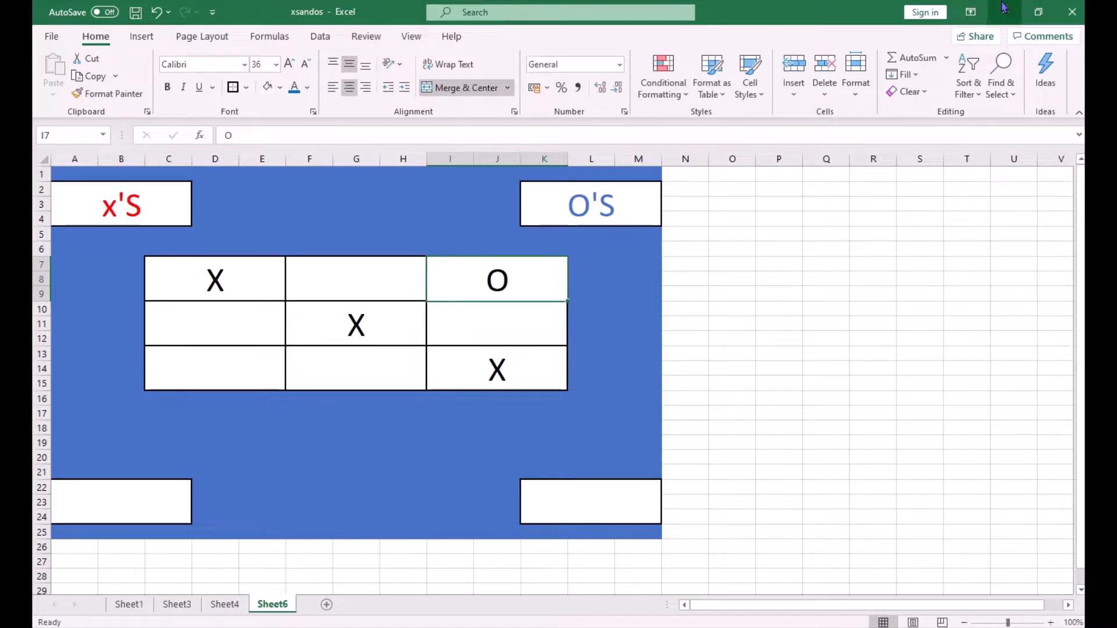
- Switch to Alarms & Clock and pause the countdown timer
left_click(1039, 12)
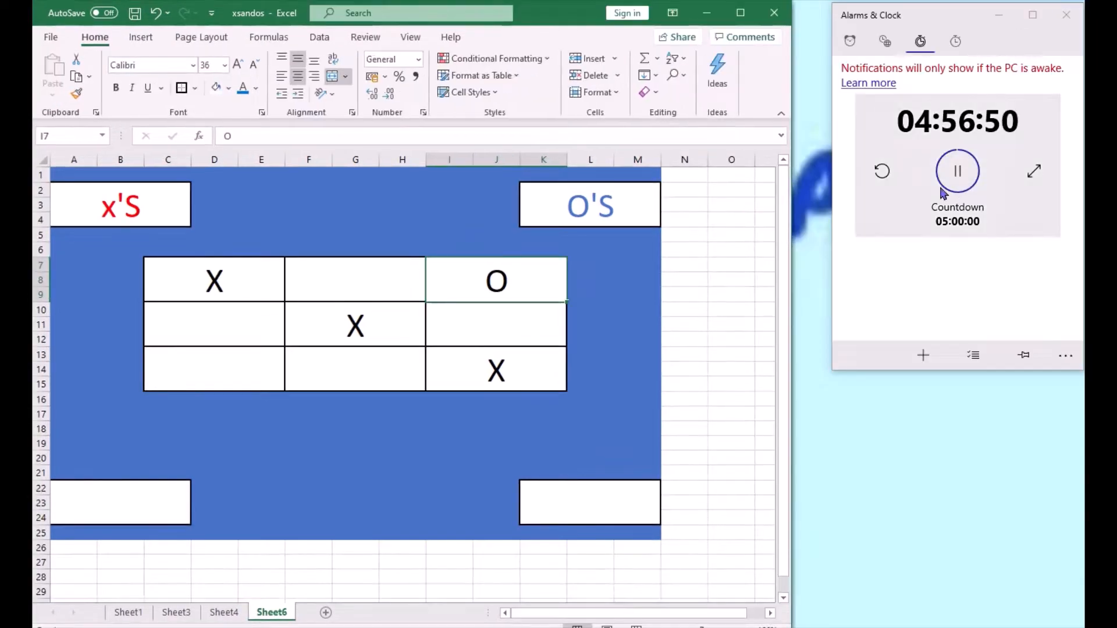
left_click(959, 172)
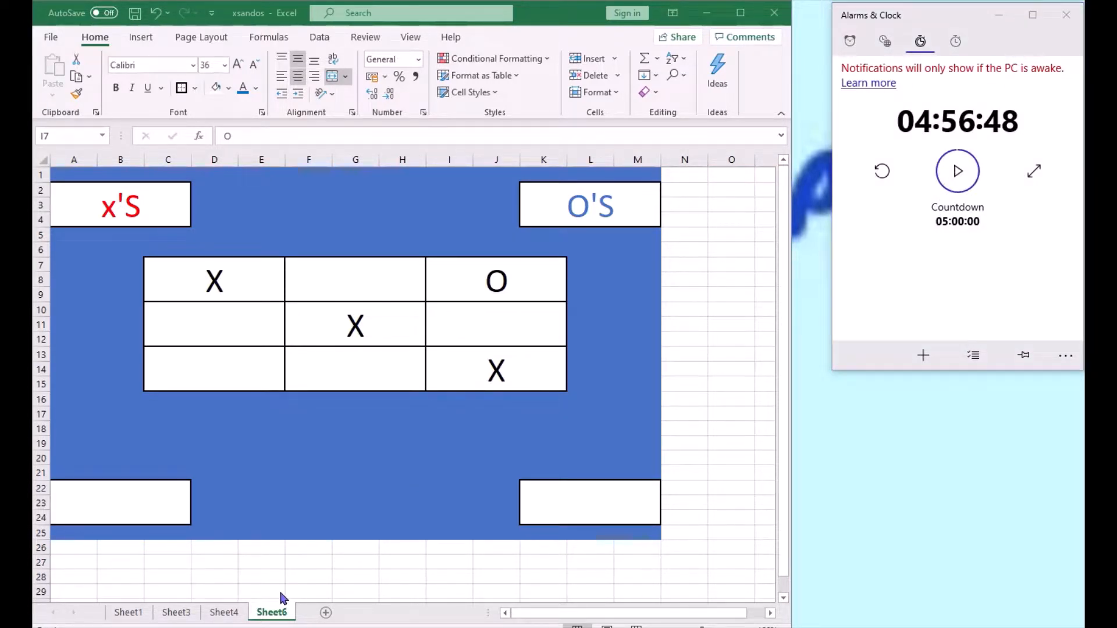
- Open Sheet4 and scroll to view the reference game board
left_click(229, 616)
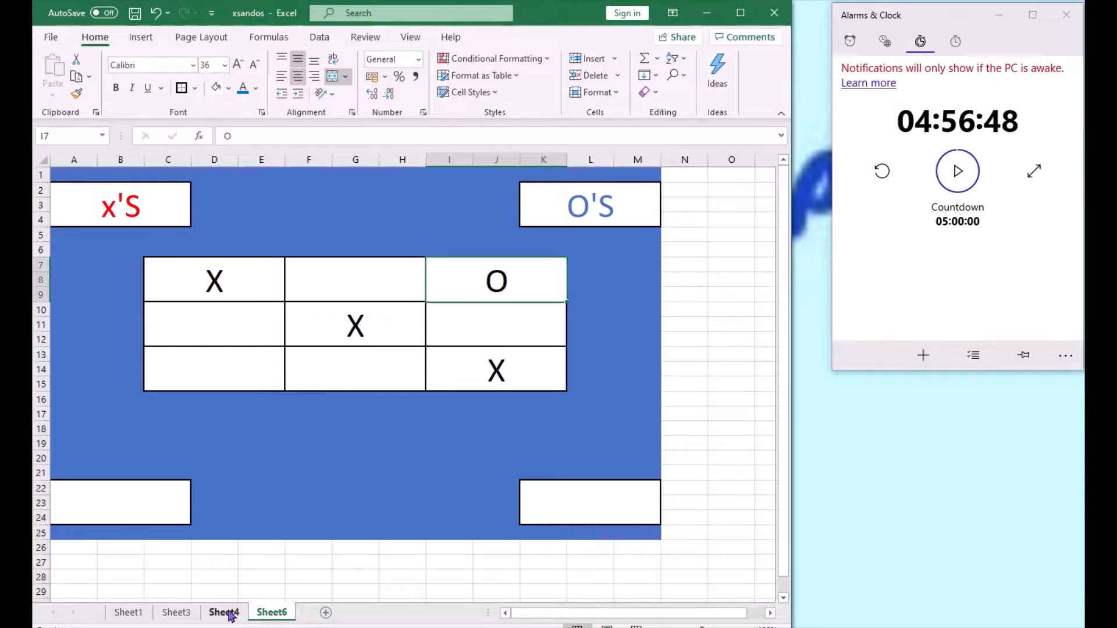
left_click(230, 616)
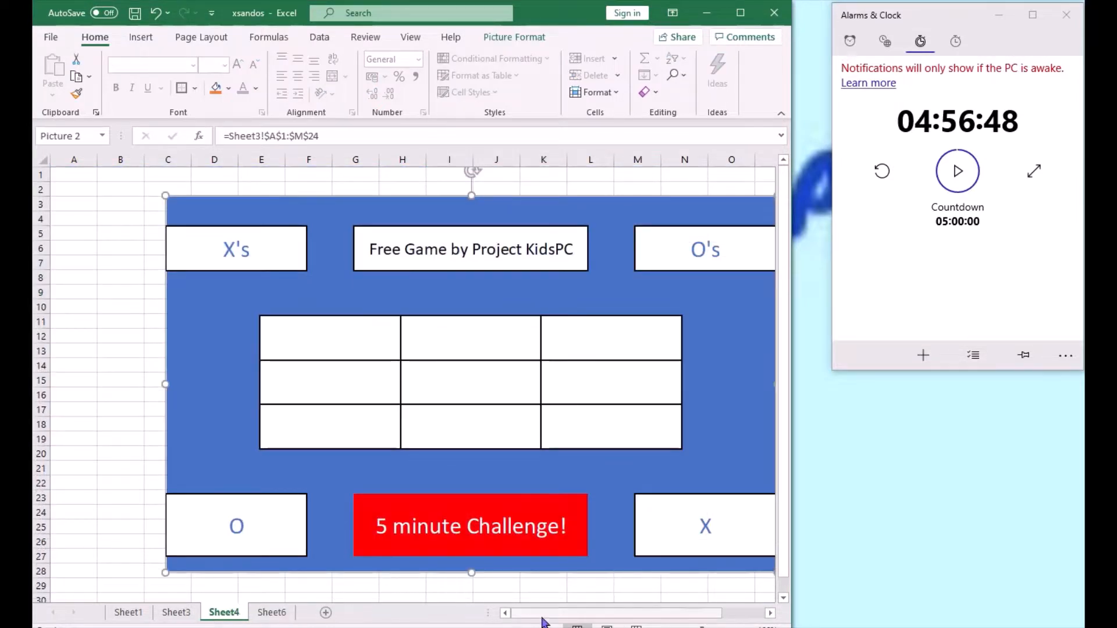
mouse_move(542, 616)
left_mouse_down()
mouse_move(576, 615)
mouse_move(560, 617)
left_mouse_up()
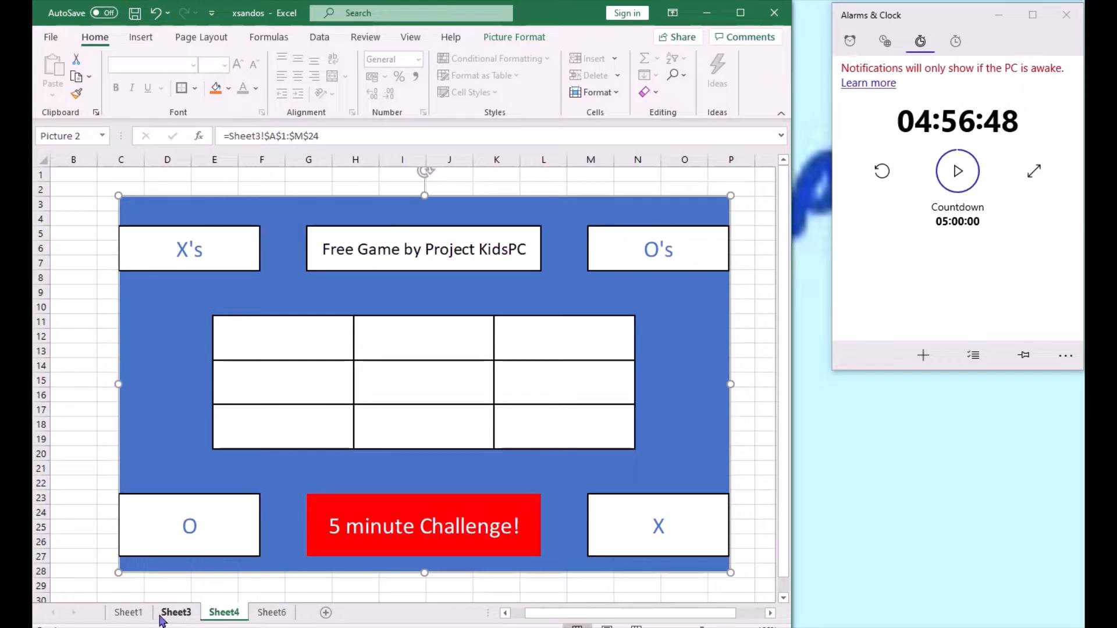
- Open Sheet6 with the finished game board and copy the entire worksheet
left_click(142, 616)
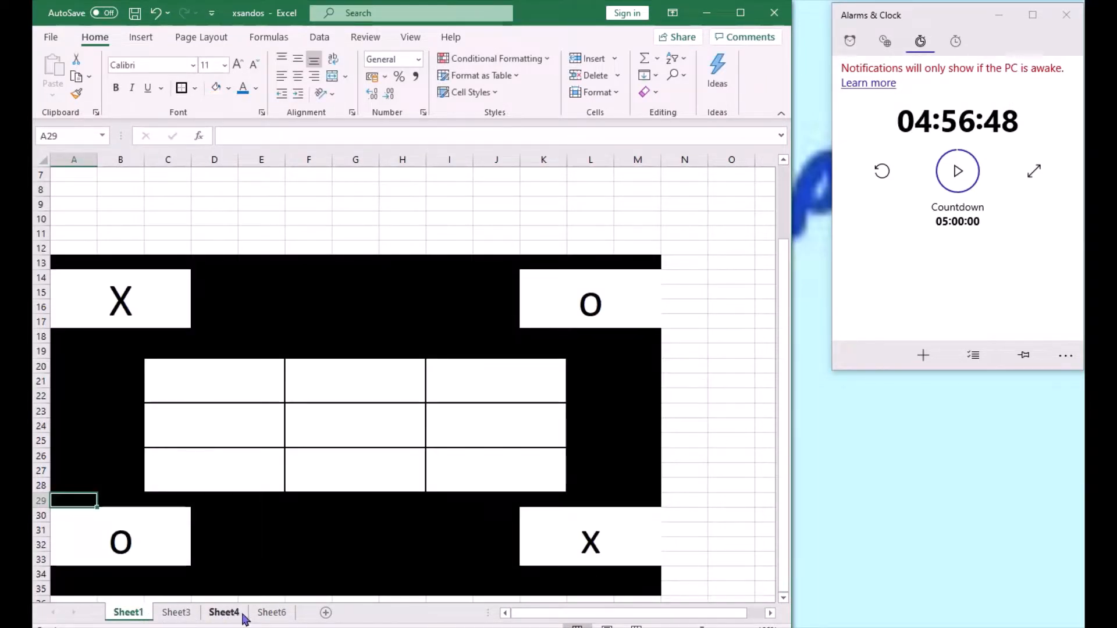
left_click(271, 616)
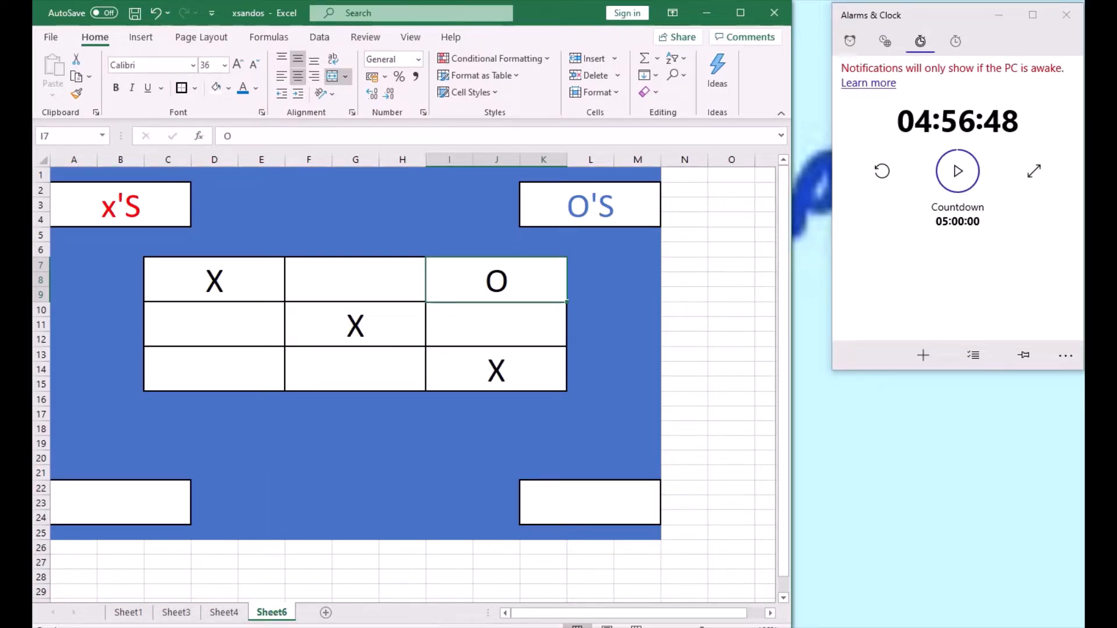
left_click(642, 529)
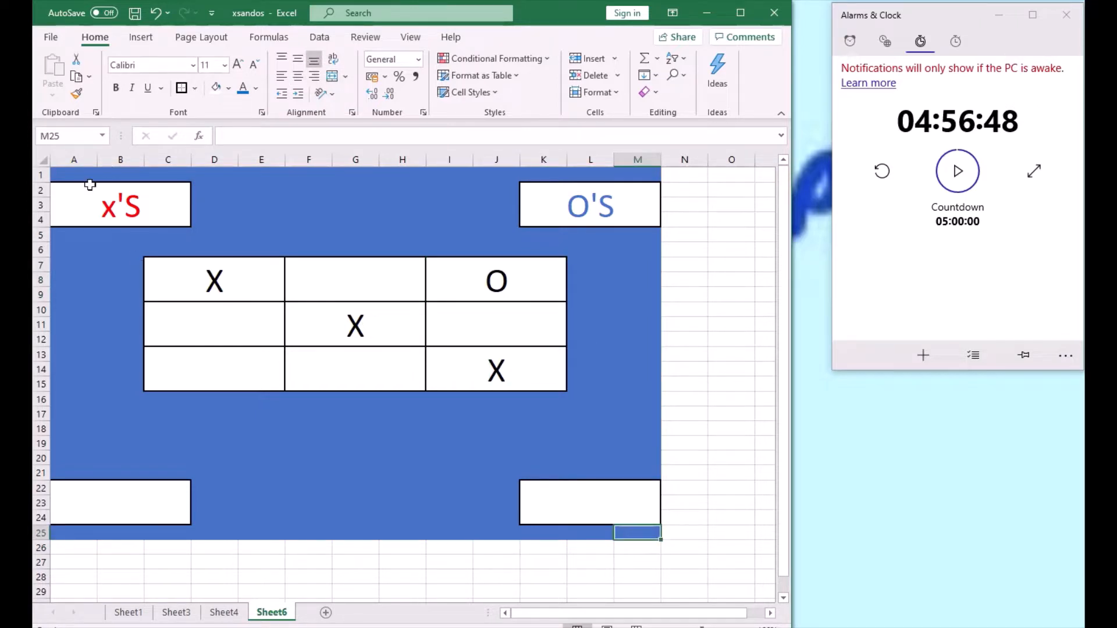
left_click(75, 176, "shift")
right_click(111, 190)
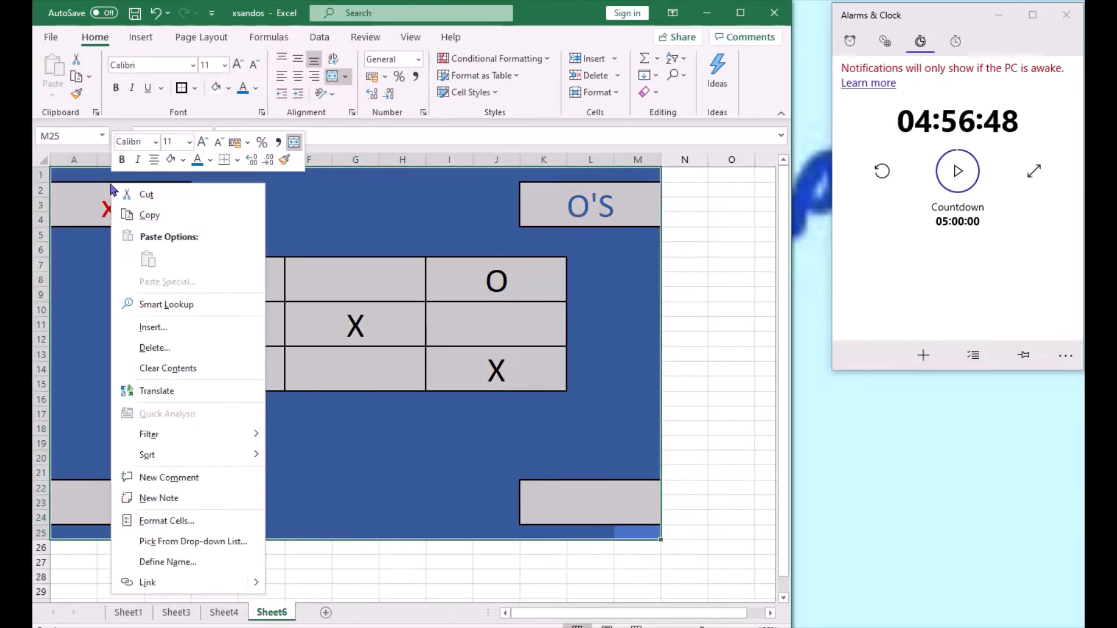
left_click(178, 219)
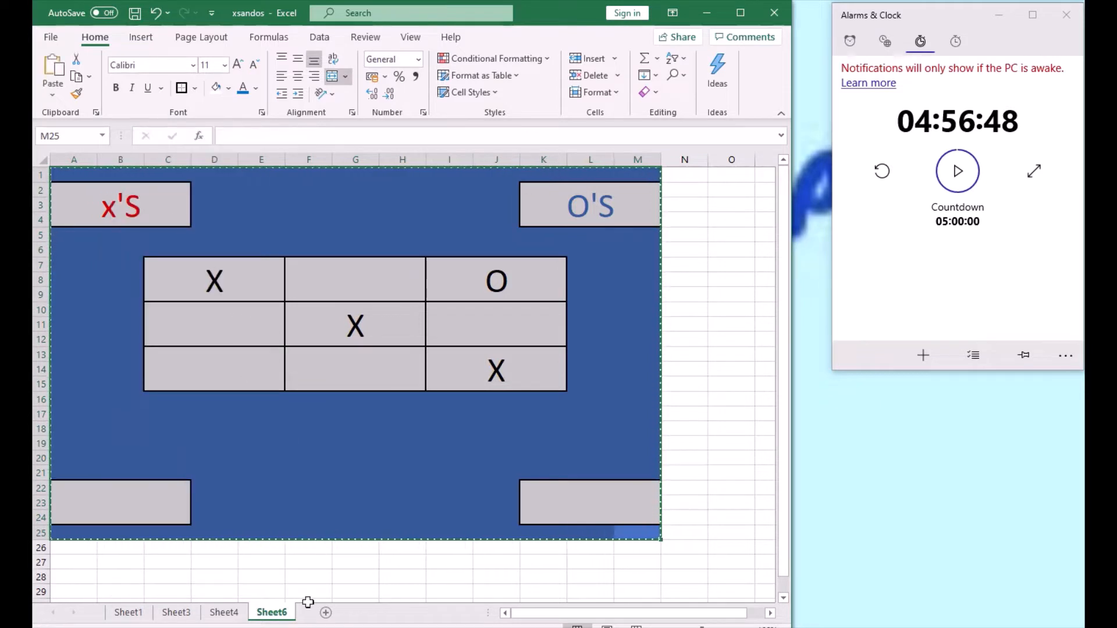
- Add a new sheet, paste the copied board there as a picture, and move the picture down and right
left_click(326, 612)
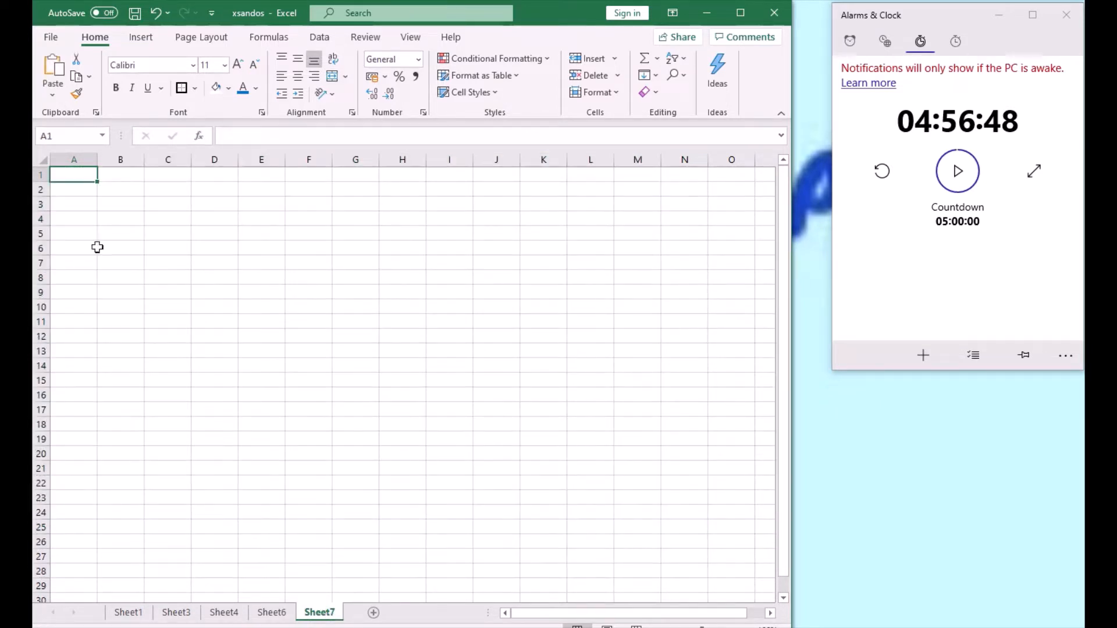
right_click(78, 174)
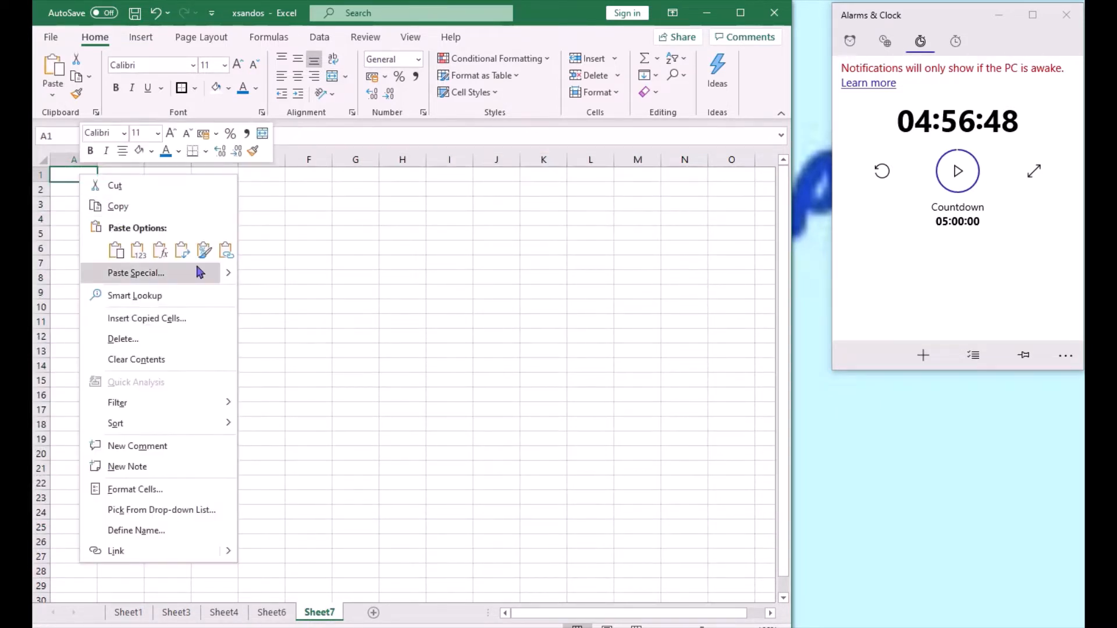
mouse_move(232, 277)
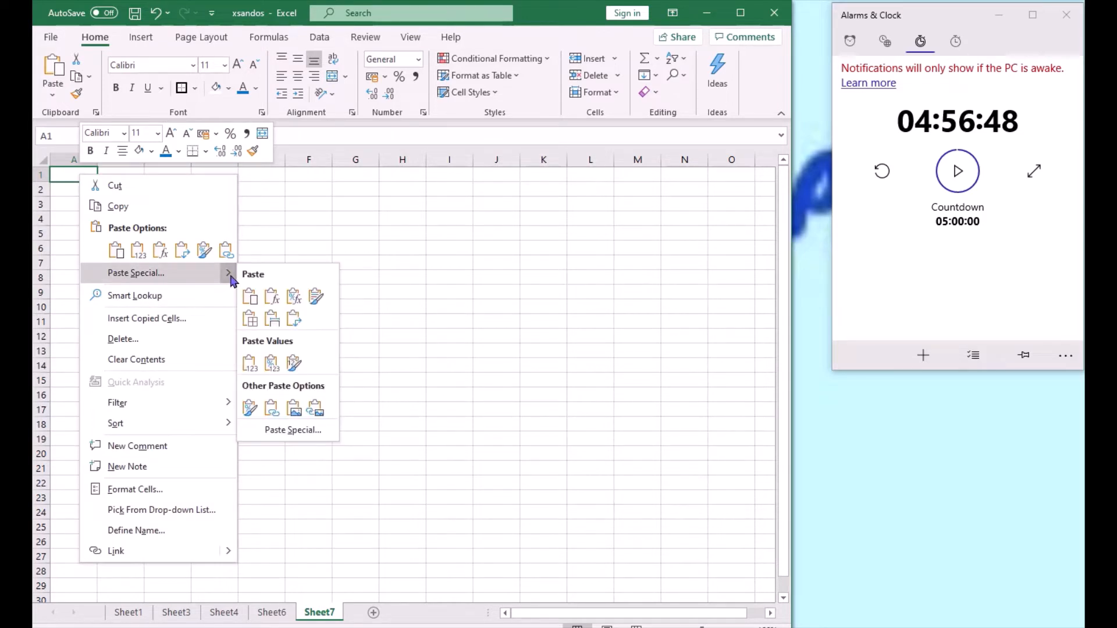
left_click(294, 408)
left_click_drag(445, 403, 326, 315)
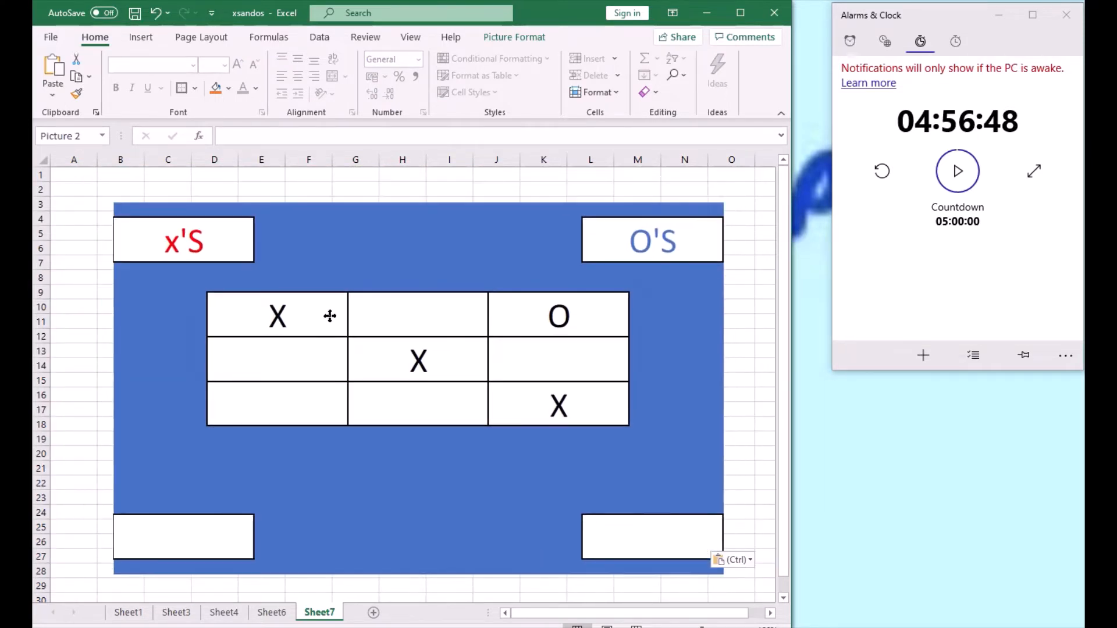